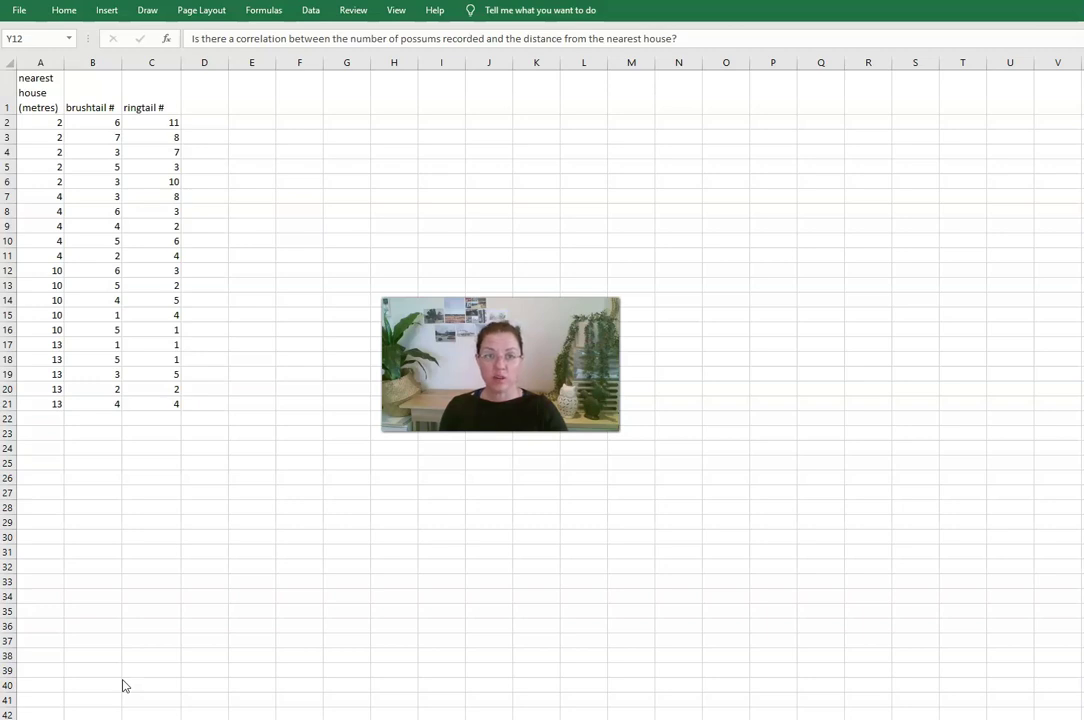
Step: Paste the question about possum numbers and distance from the nearest house into cell E2
left_click(261, 121)
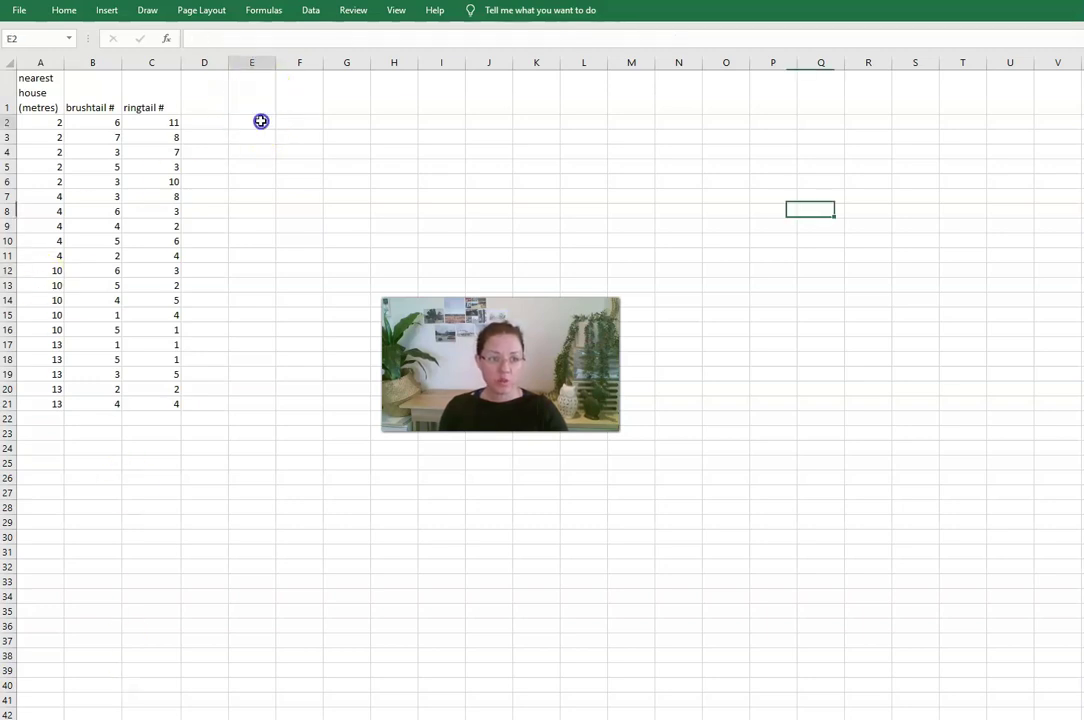
type("Is there a correlation between the number of possums recorded and the distance from the nearest house?")
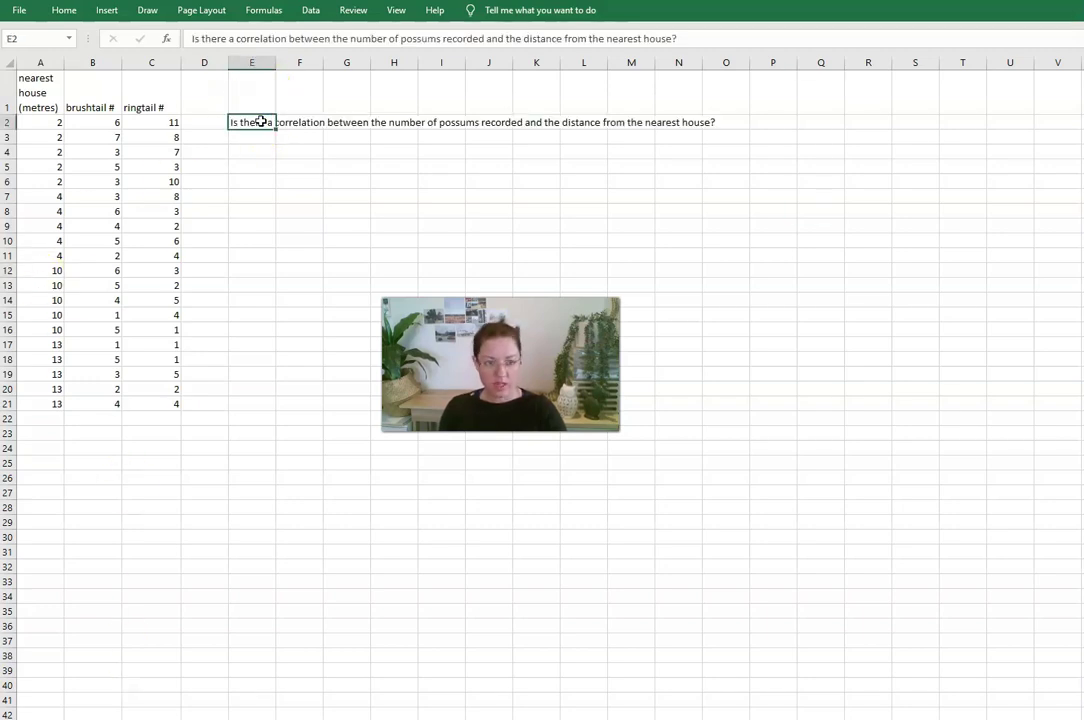
left_click(530, 178)
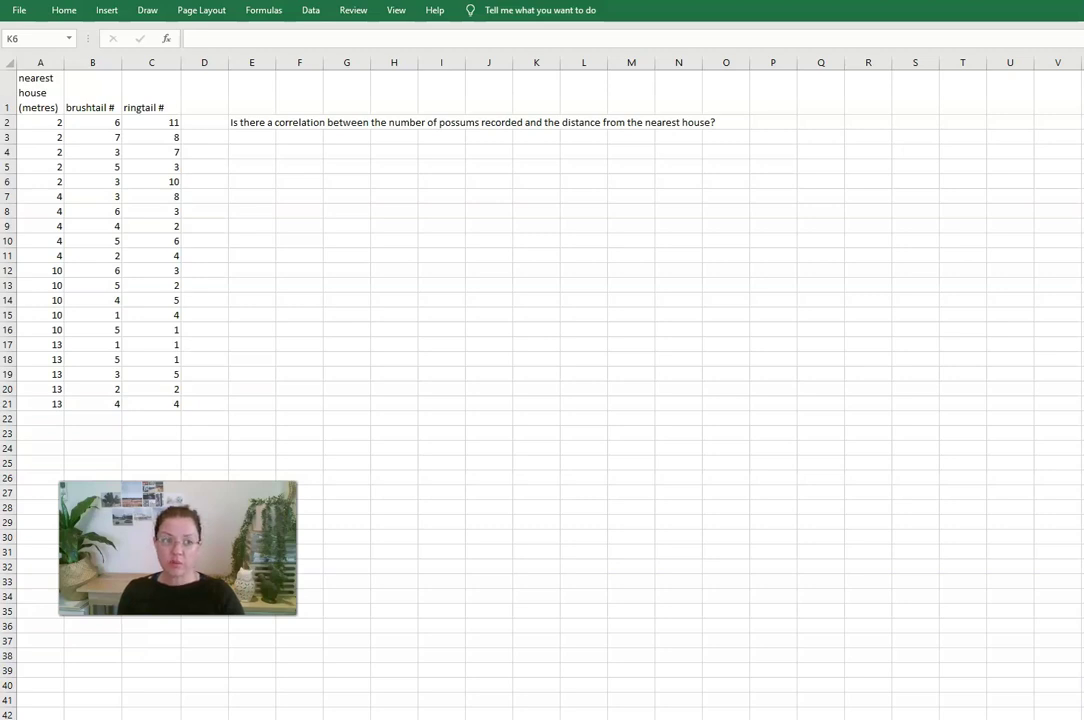
Step: Insert a plain scatter chart of A1:C21, then move and enlarge it to span columns G–T
left_click(37, 89)
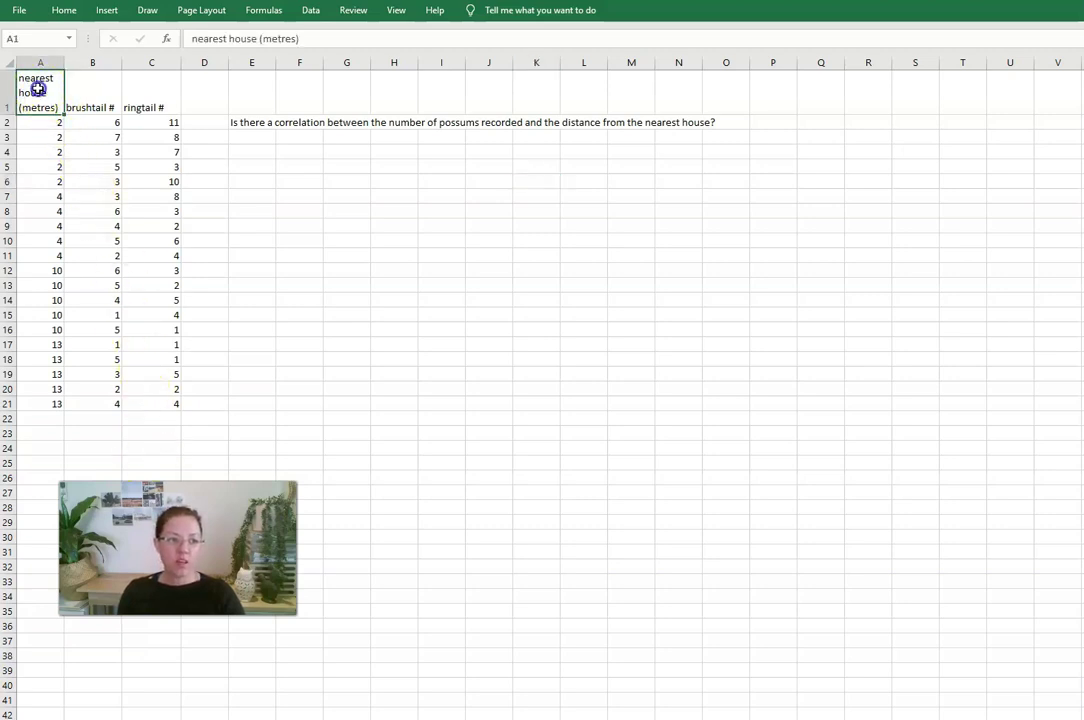
left_click_drag(37, 89, 163, 400)
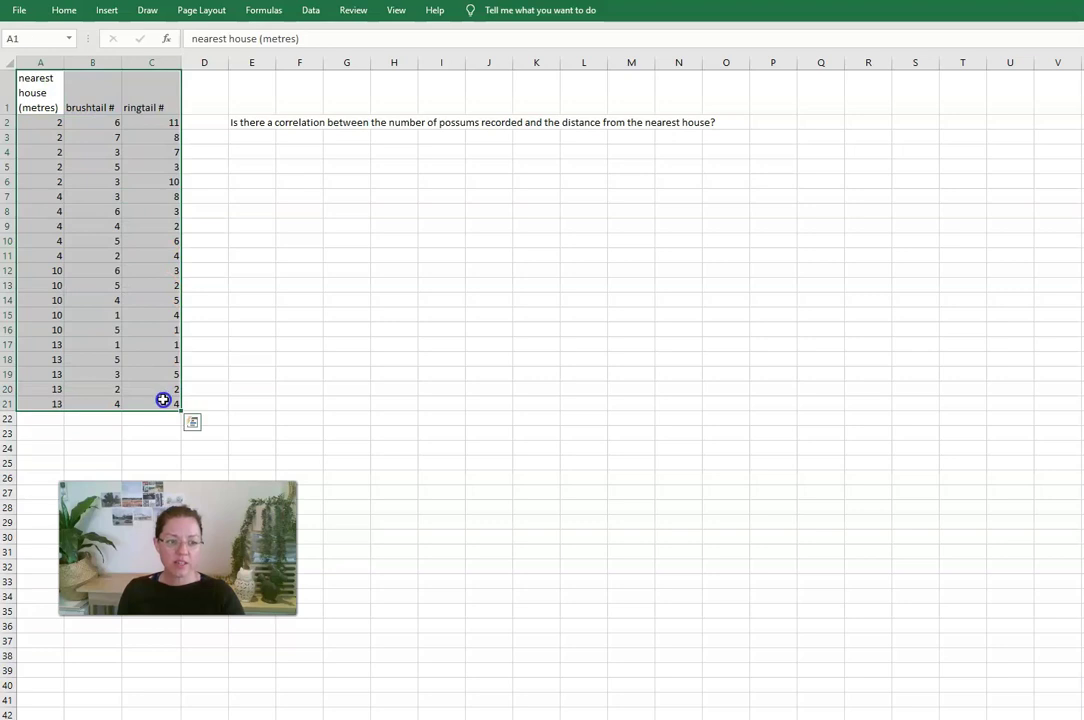
left_click(107, 11)
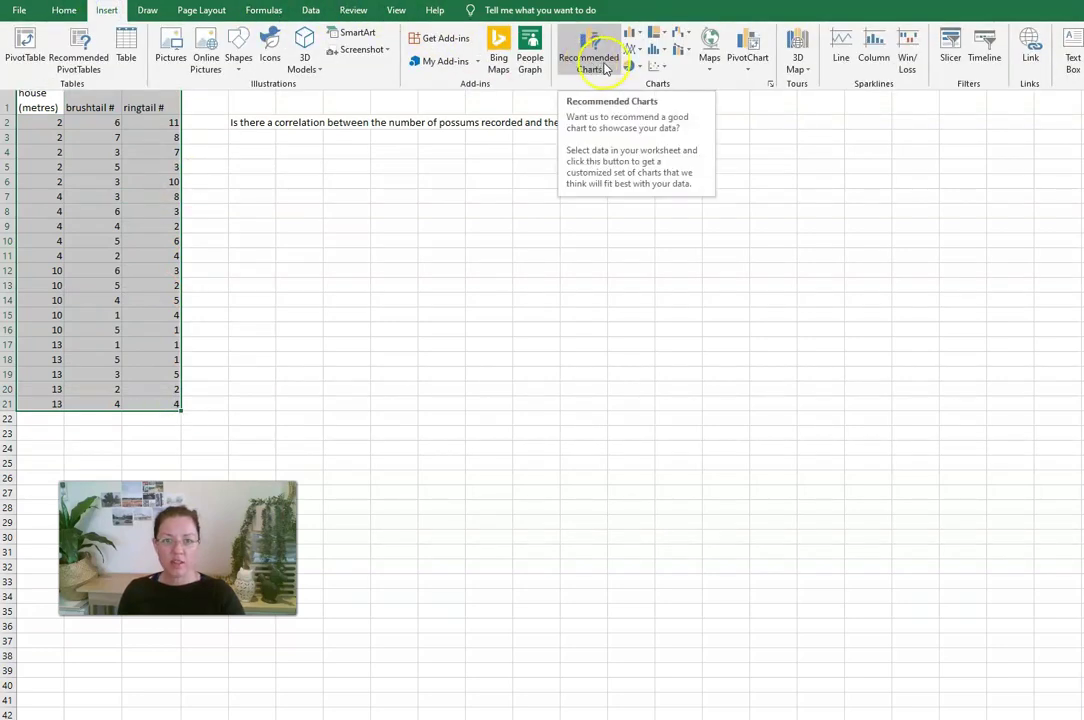
left_click(661, 67)
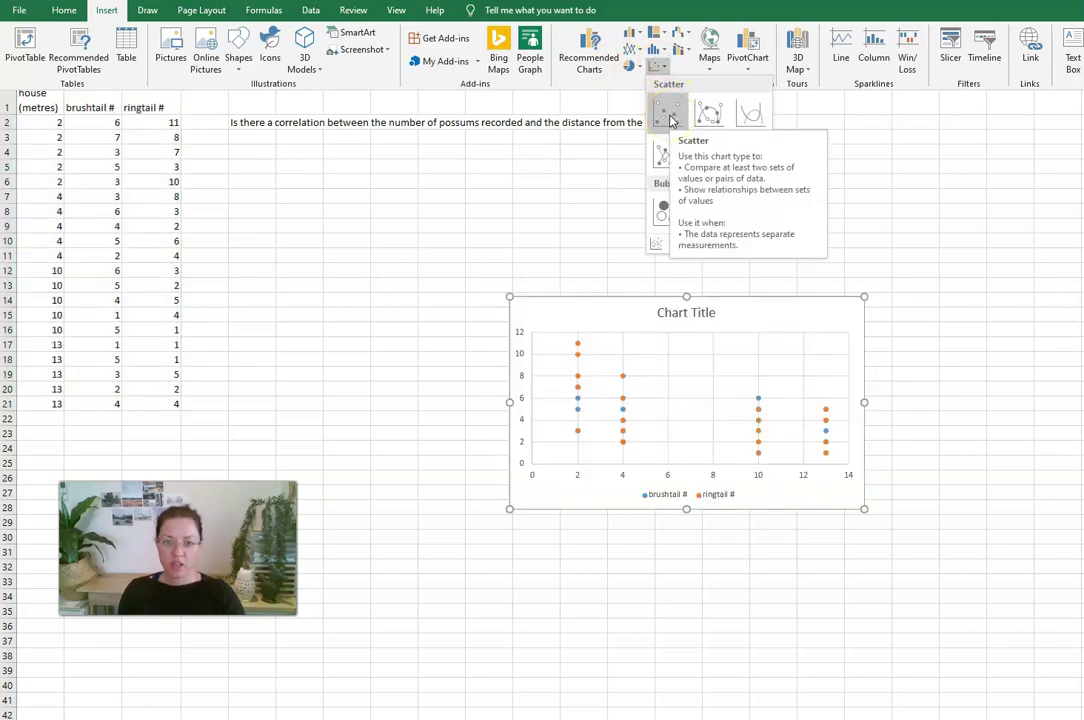
left_click(670, 117)
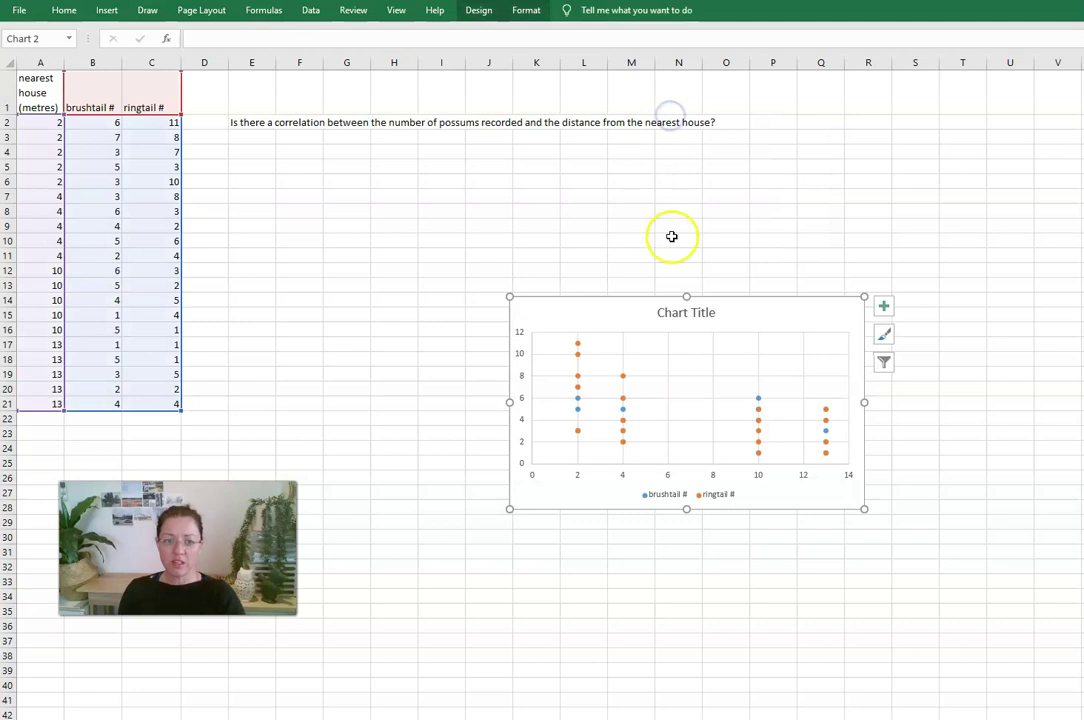
left_click_drag(726, 325, 537, 193)
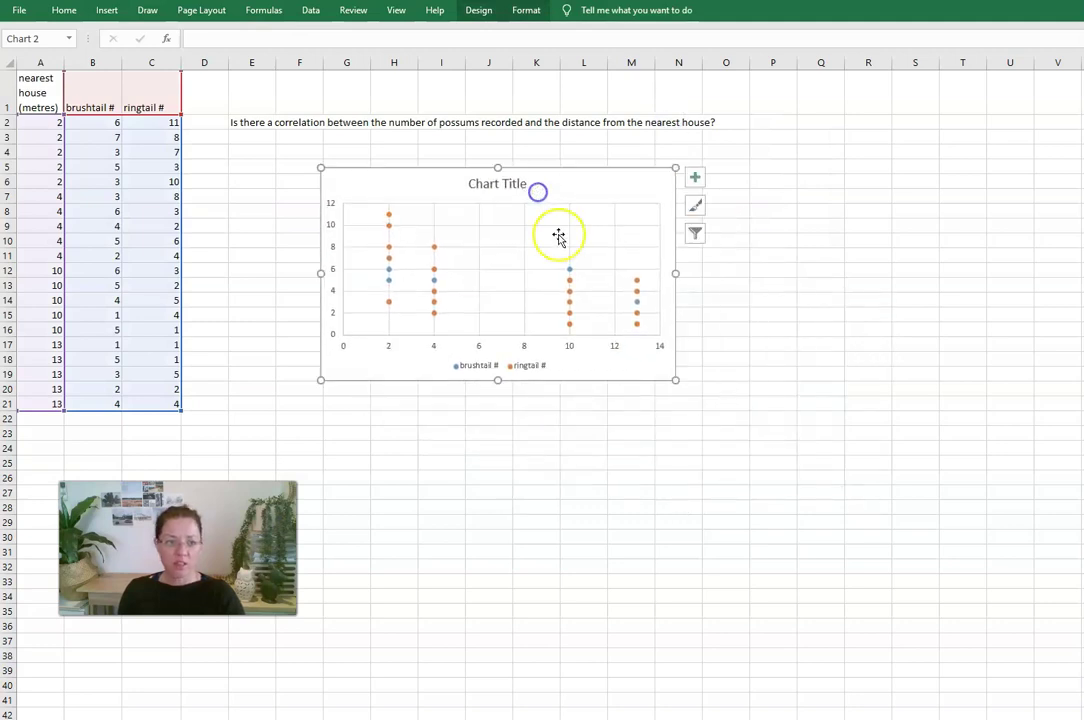
left_click_drag(677, 377, 963, 626)
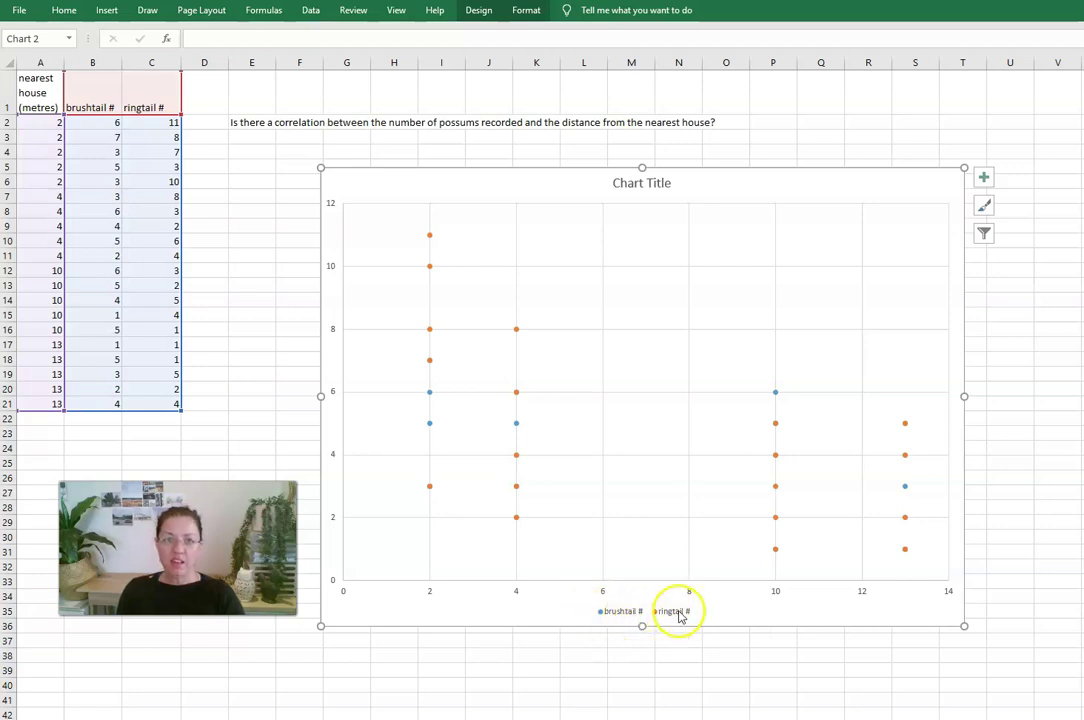
Step: Add axis titles and title the vertical axis 'Number of possums recorded'
left_click(983, 177)
left_click(1019, 210)
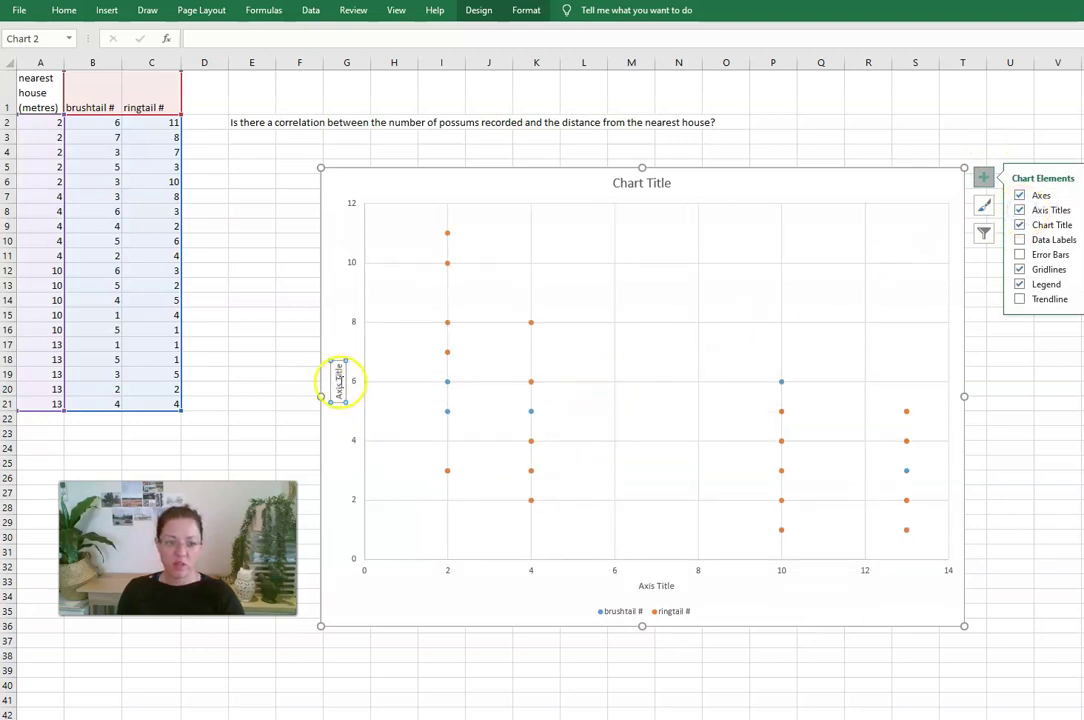
left_click(338, 385)
key("BackSpace")
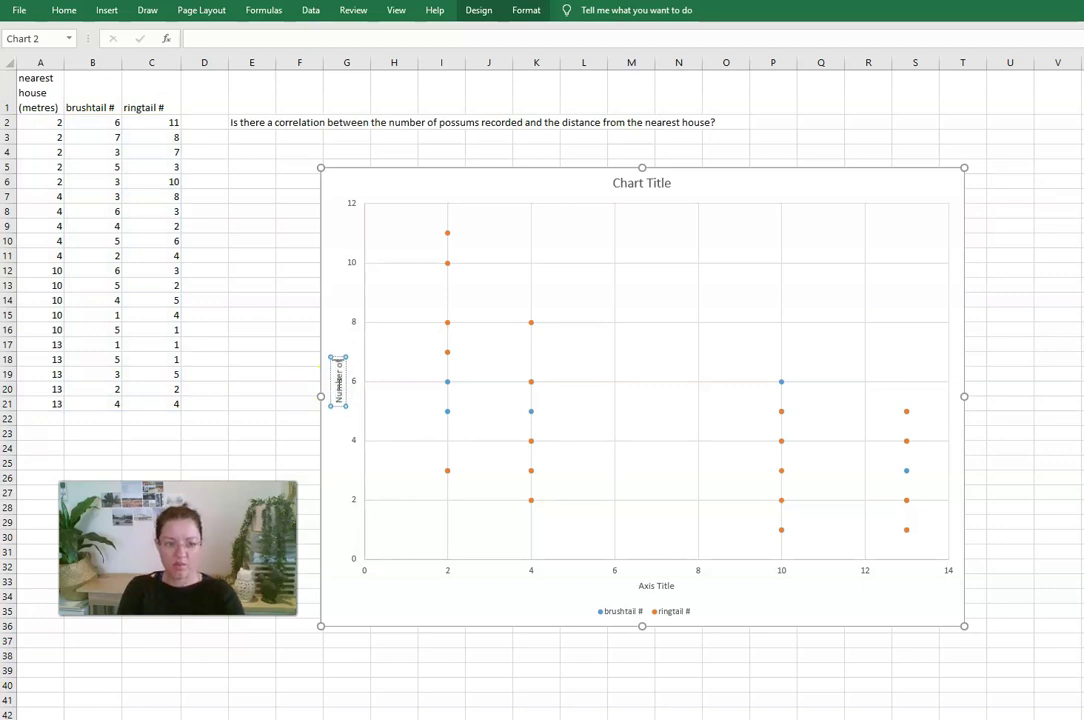
type("Number of possums recorde")
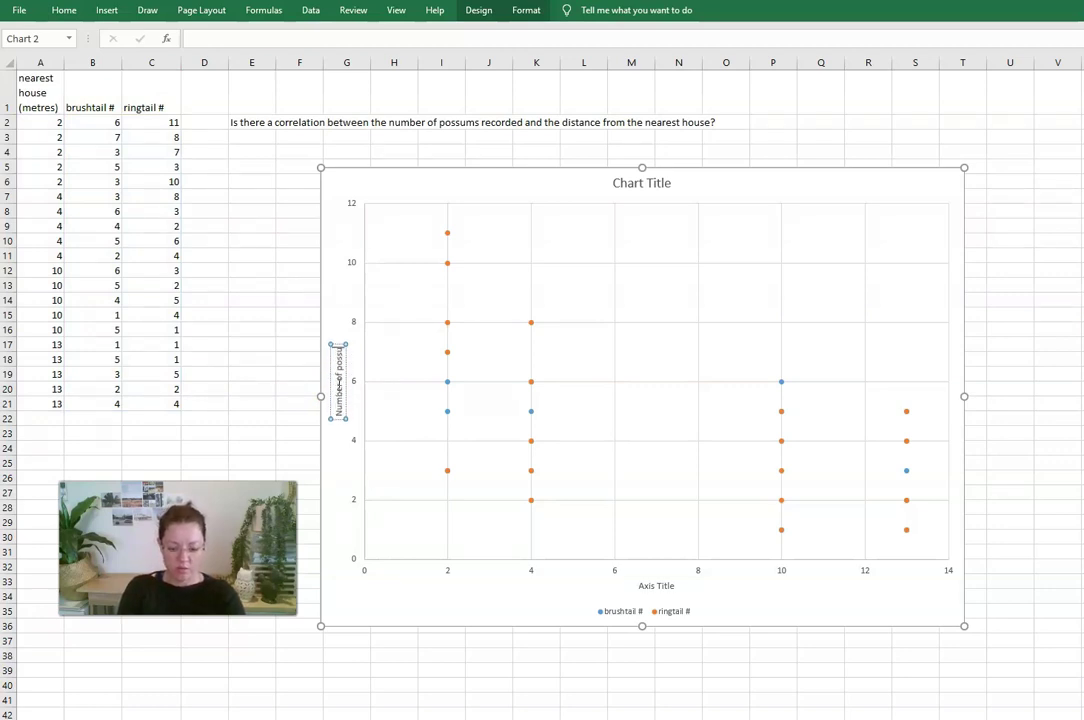
type("d")
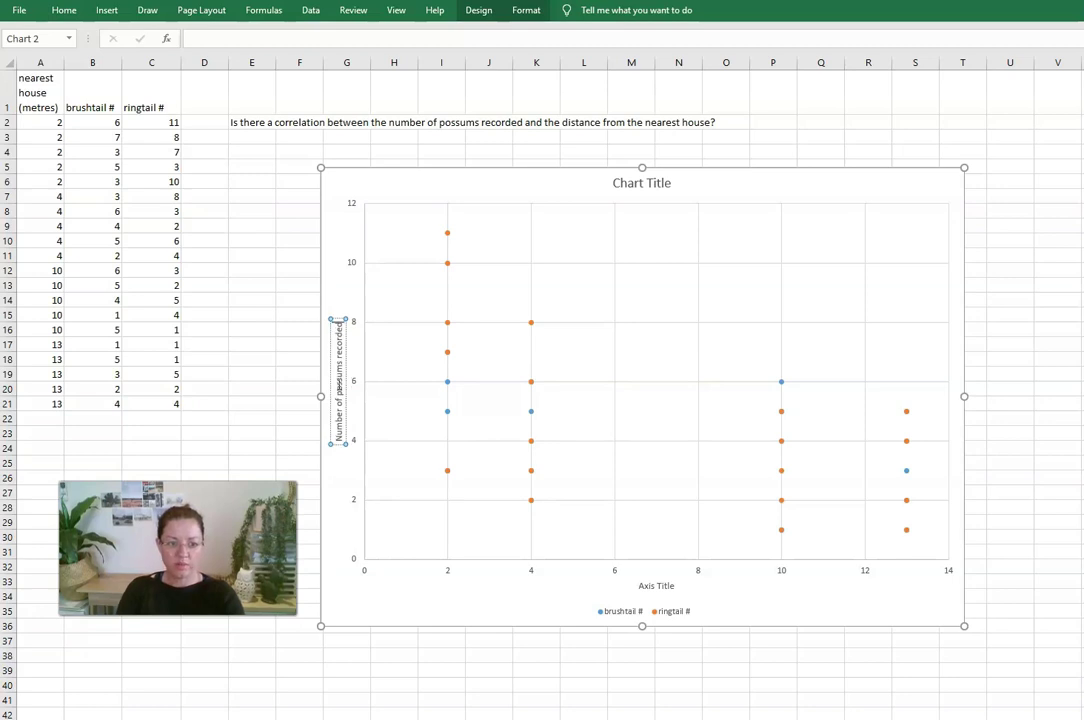
Step: Title the horizontal axis 'Distance from the nearest house (m)'
left_click(648, 583)
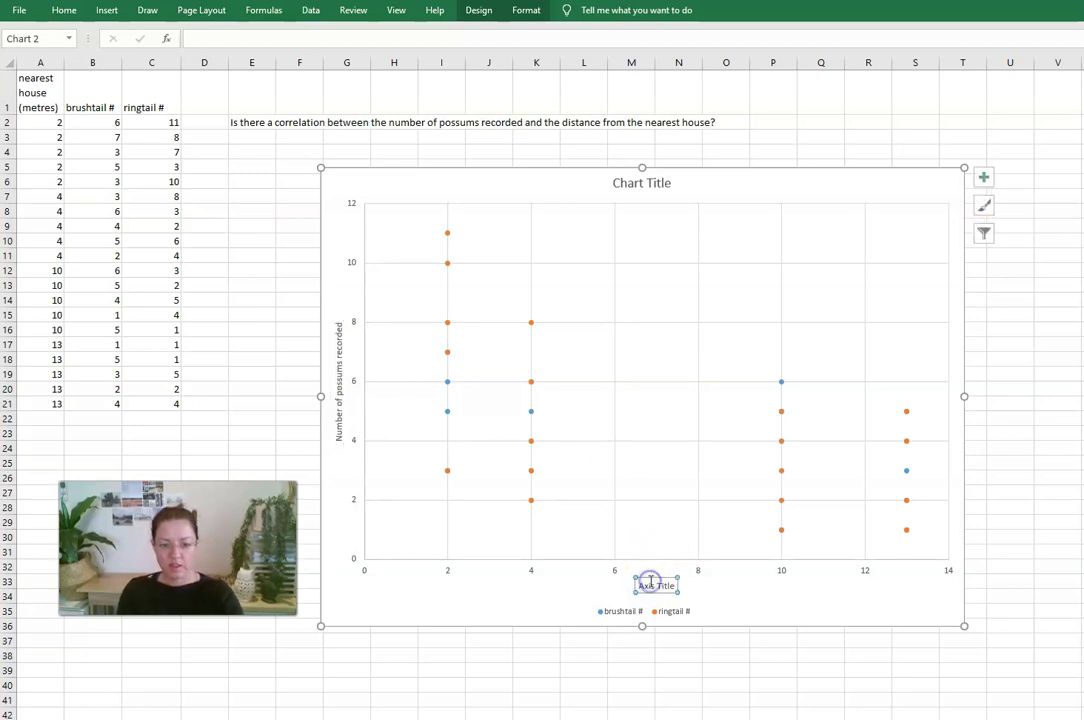
left_click(649, 582)
left_click_drag(649, 582, 650, 583)
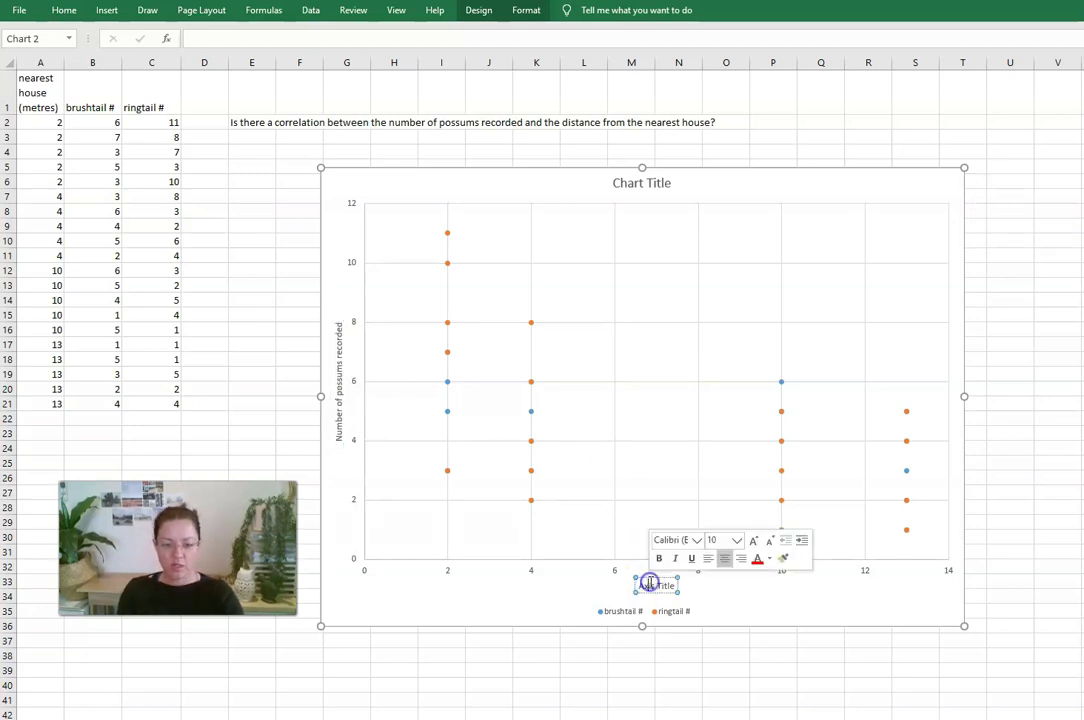
key("BackSpace")
type("Dista")
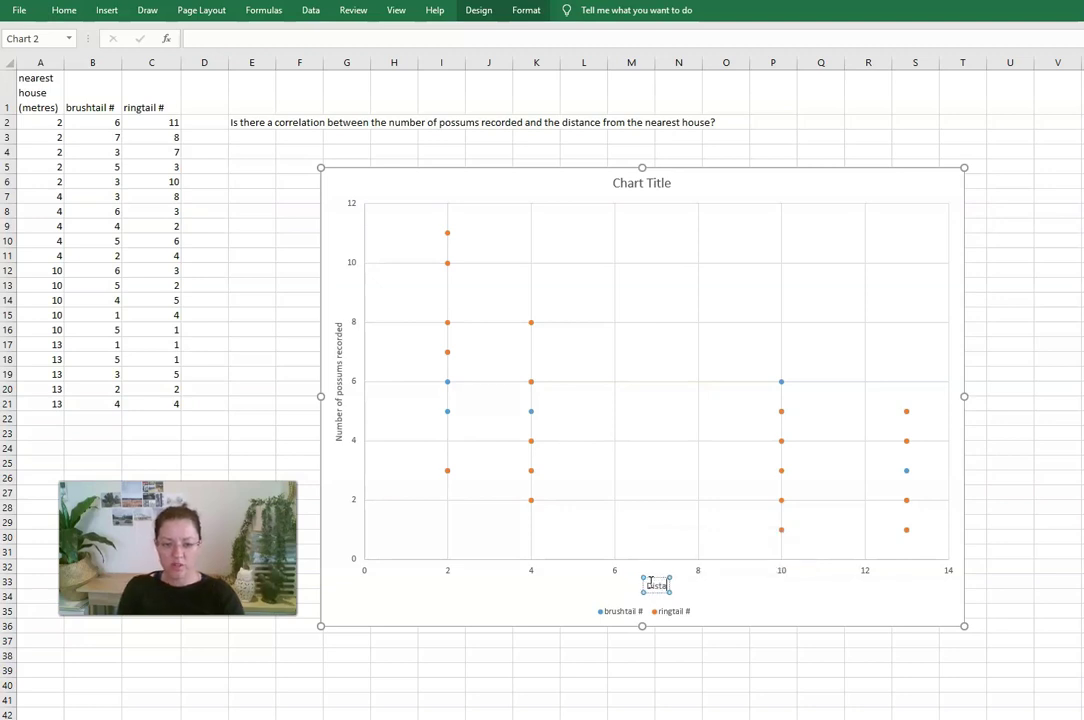
type("nce from the ne")
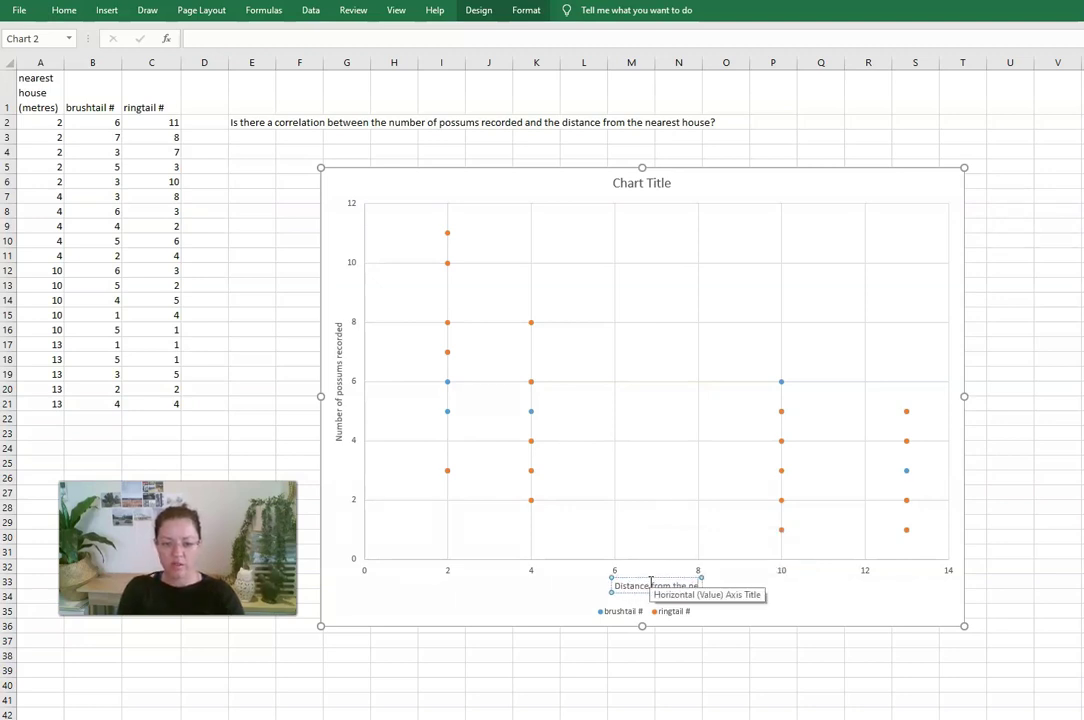
type("arest house (m")
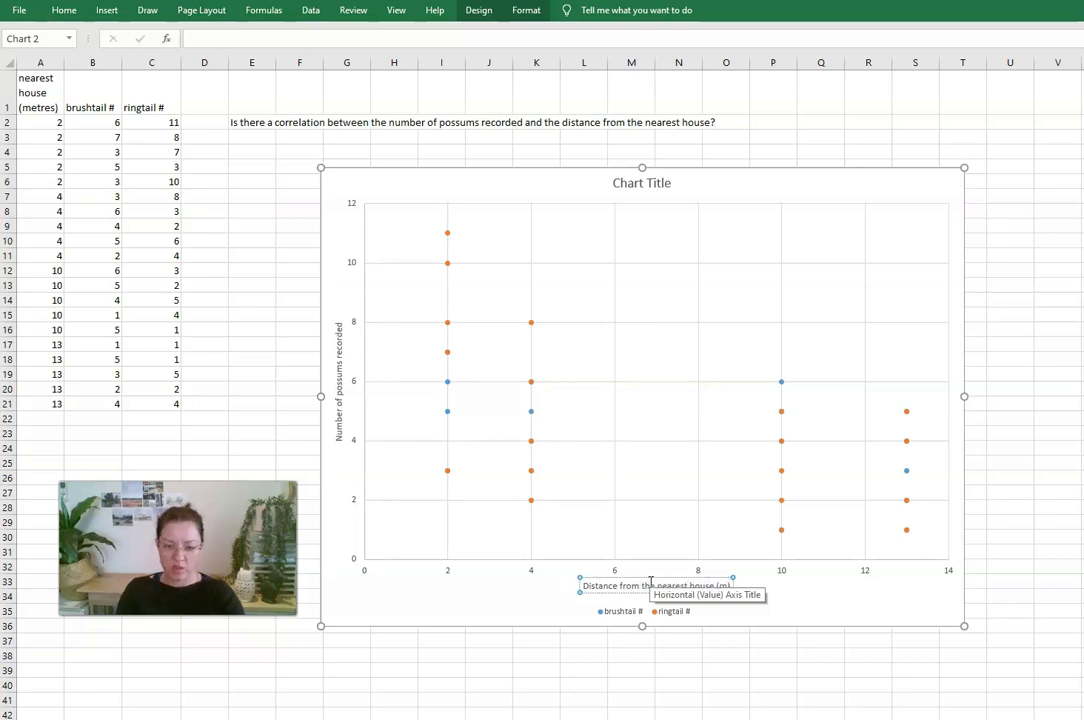
left_click(748, 668)
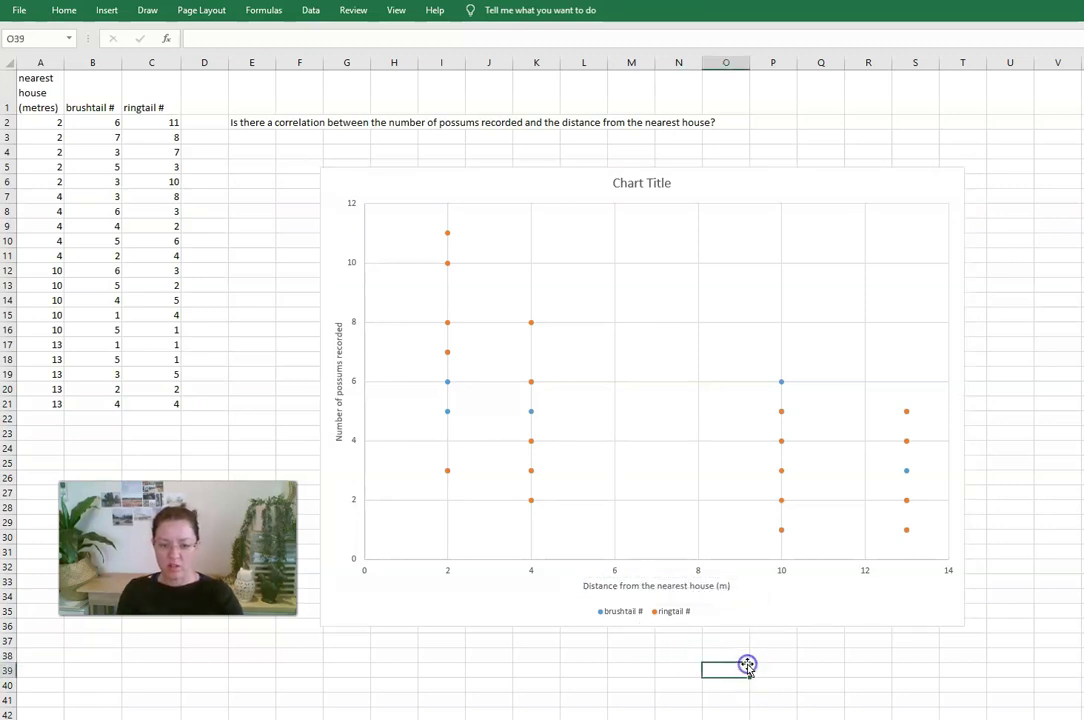
Step: Replace the chart title with 'Graph 1. Correlation between number of possums and distance from the nearest house.'
left_click(649, 184)
triple_click(650, 184)
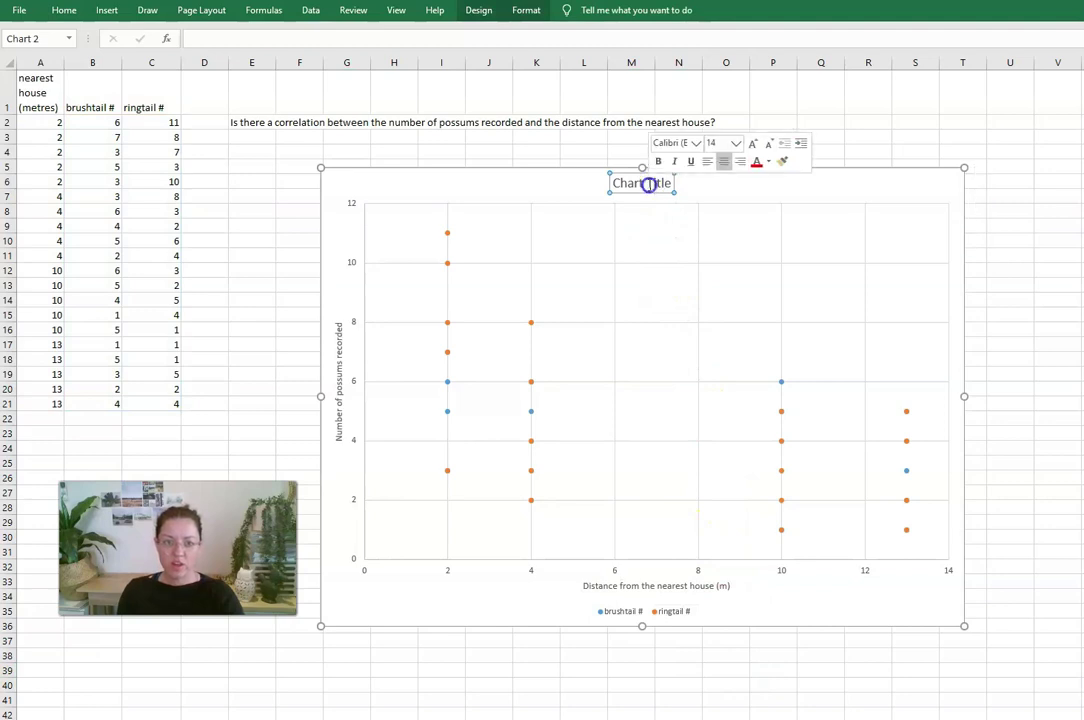
type("Gra")
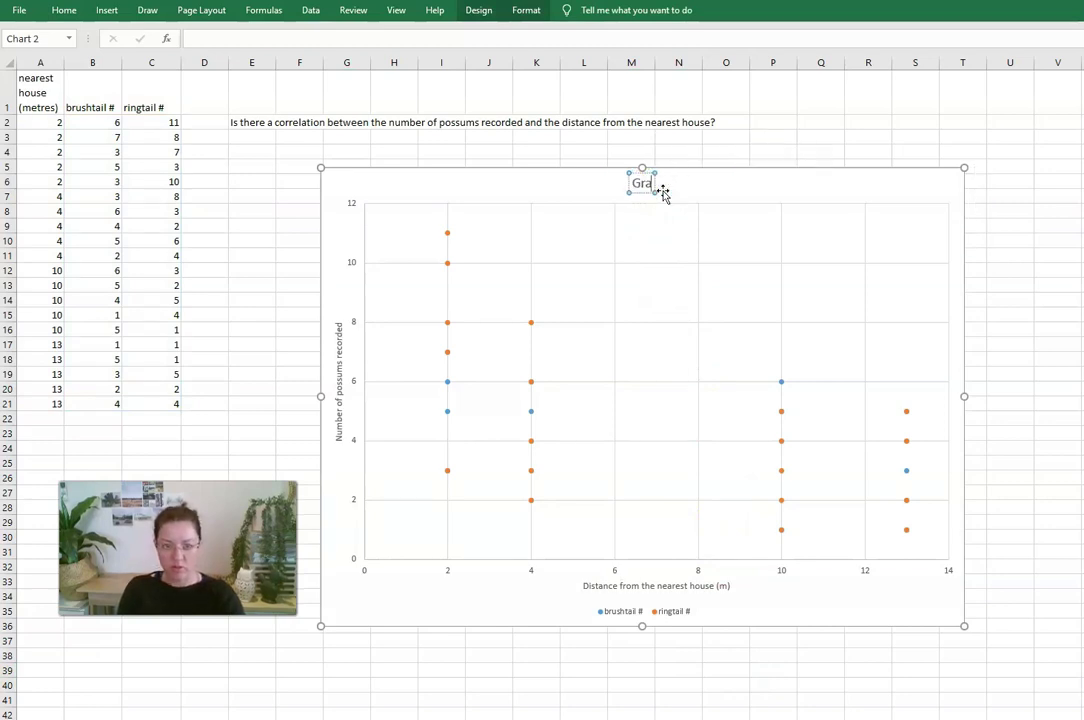
type("ph 1")
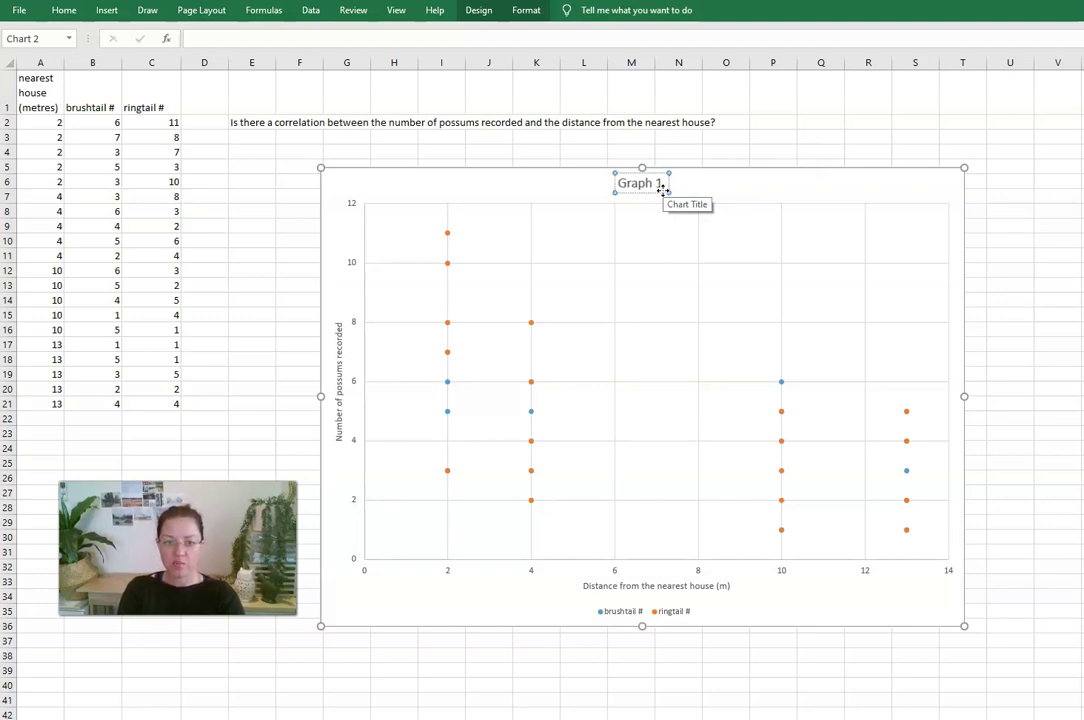
type(". Correlation bet")
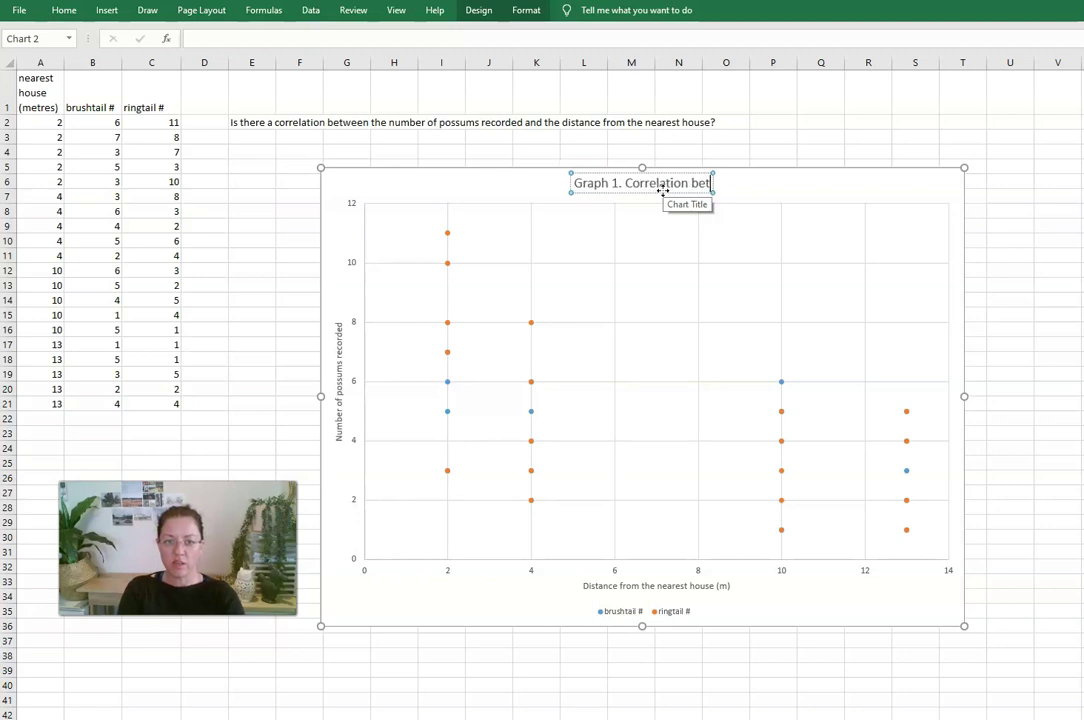
type("ween numb")
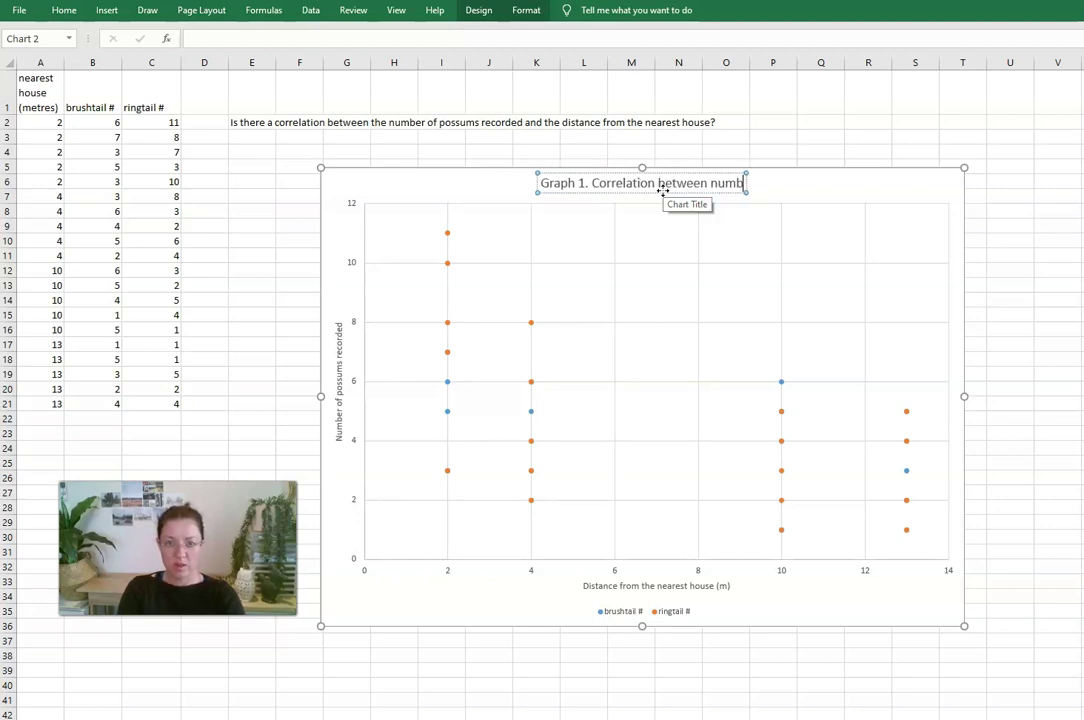
type("er of possums")
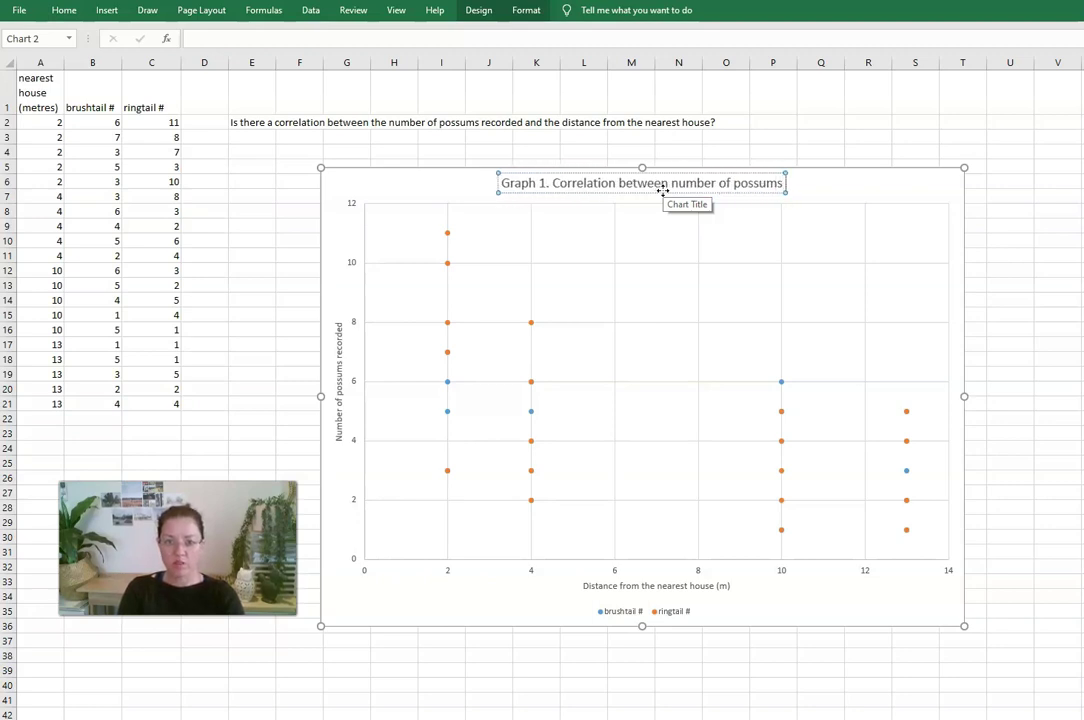
type(" and distan")
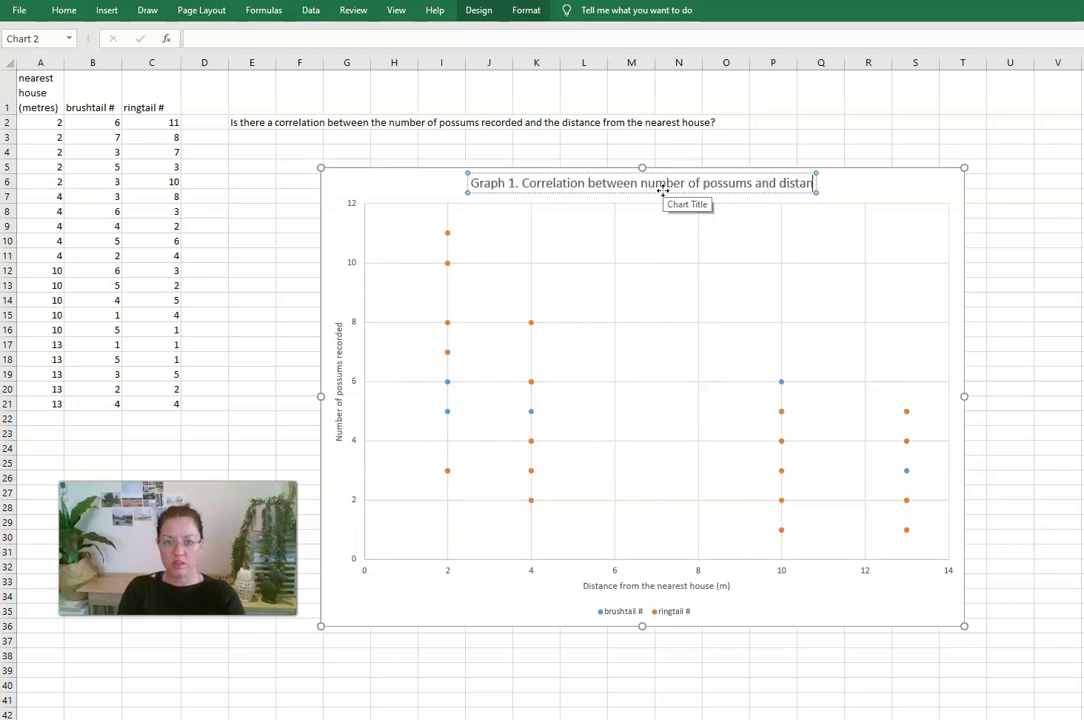
type("ce from the nea")
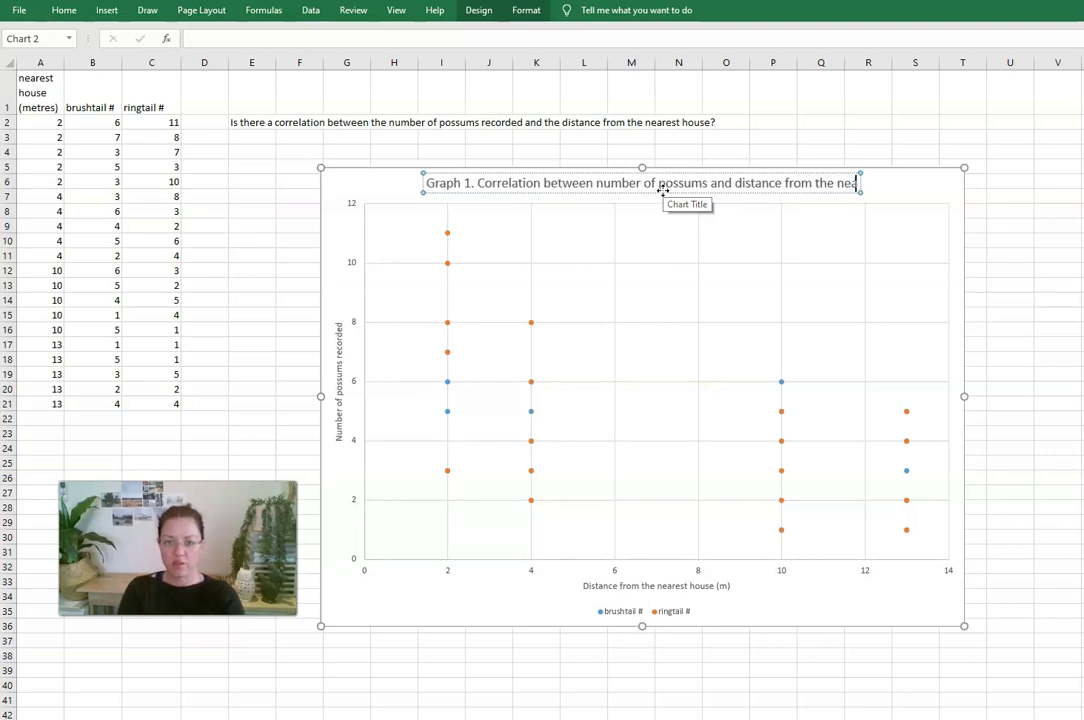
type("rest house (")
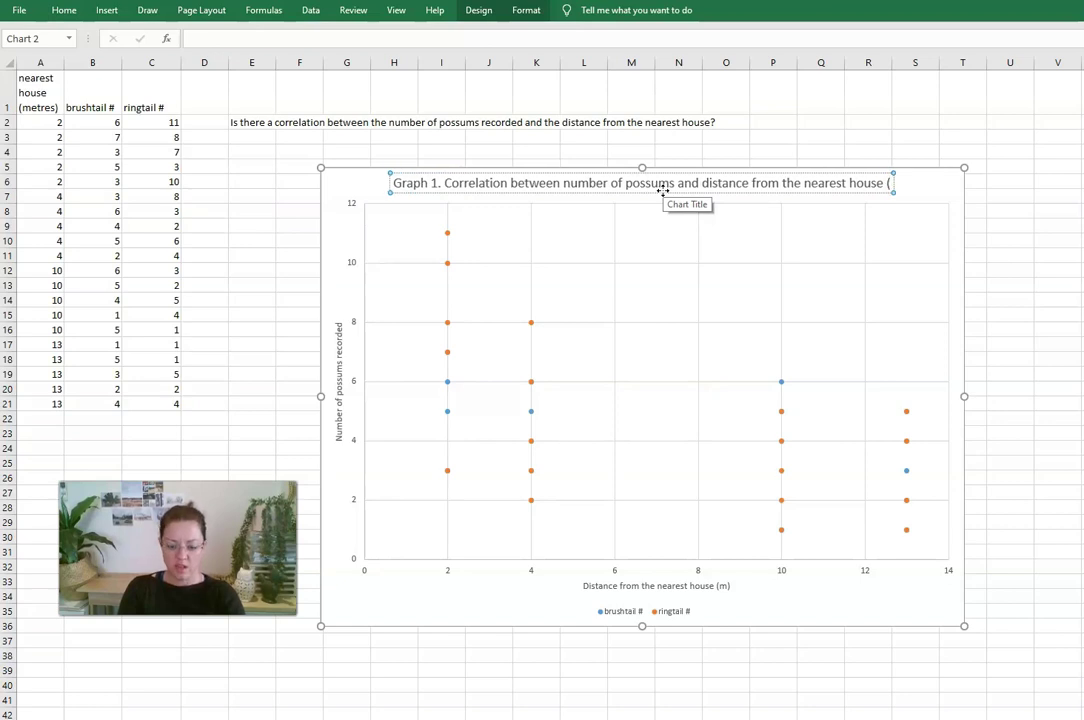
type("m)")
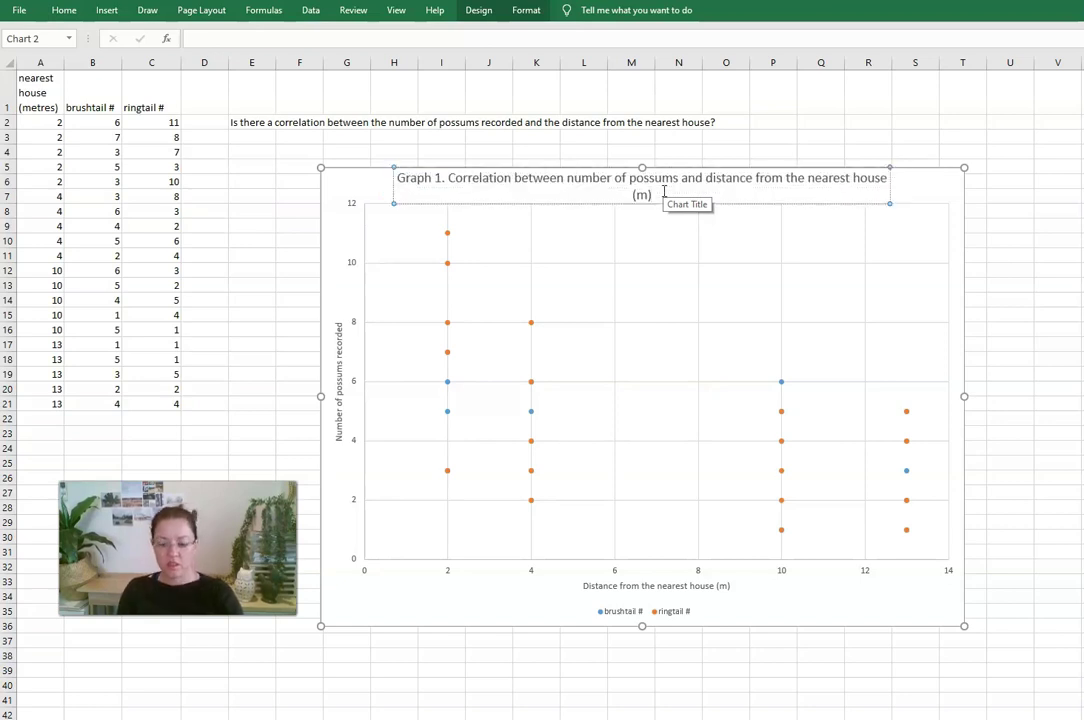
key("BackSpace")
key("BackSpace")
key("BackSpace")
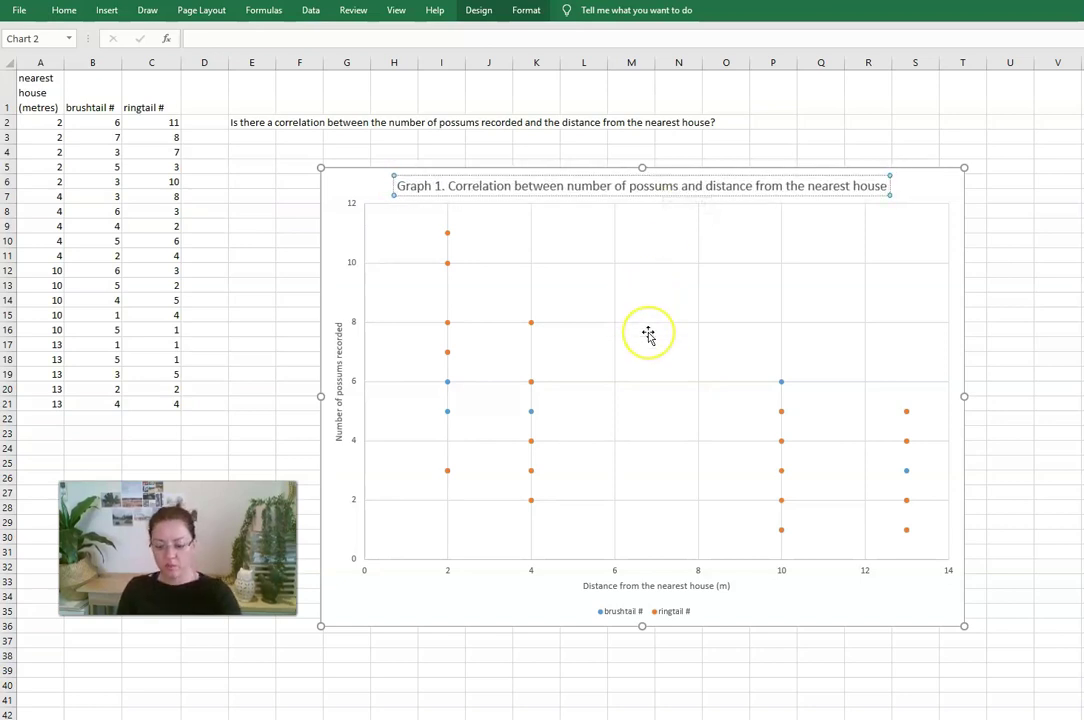
type(".")
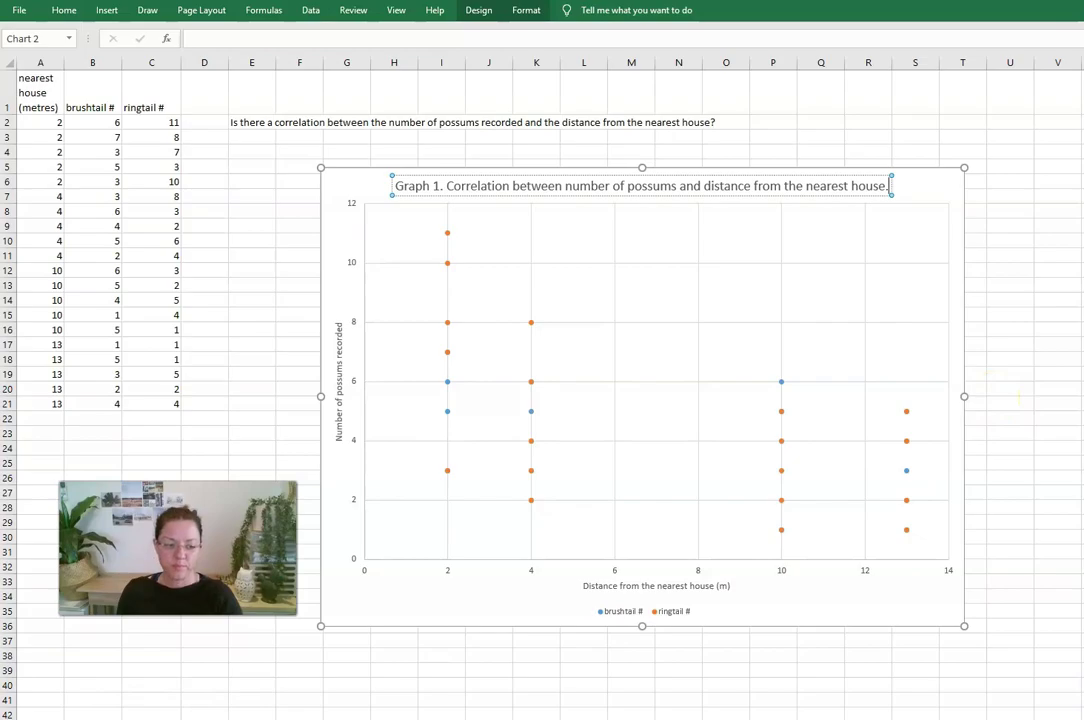
key("Escape")
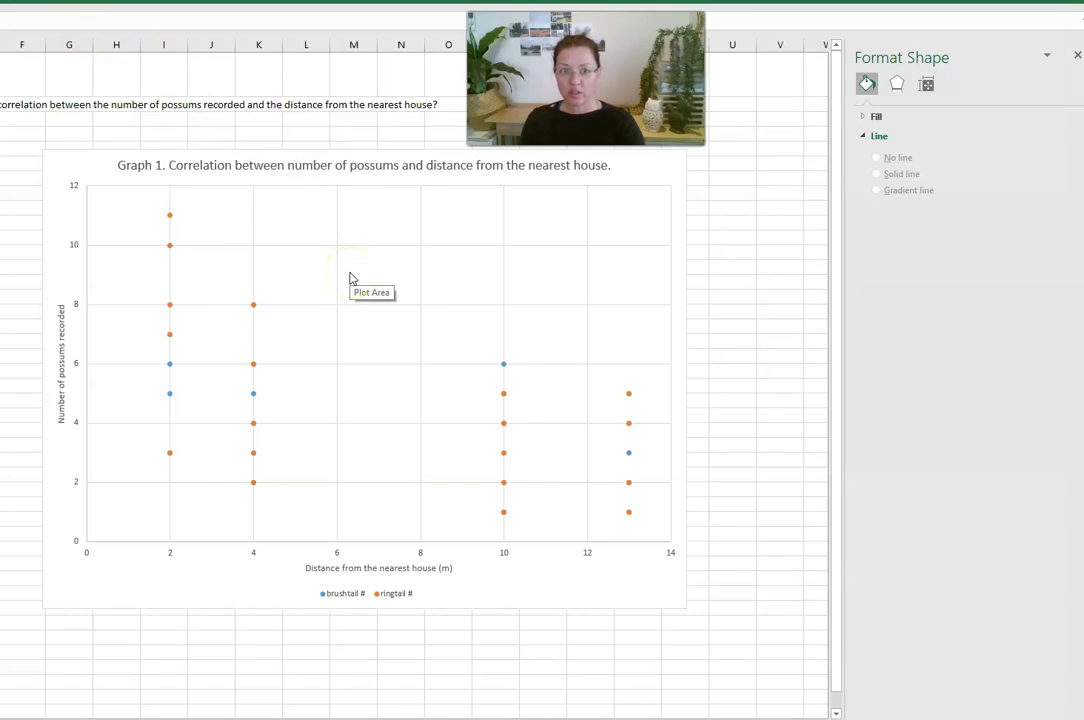
Step: Add a linear trendline for the brushtail # series
left_click(680, 176)
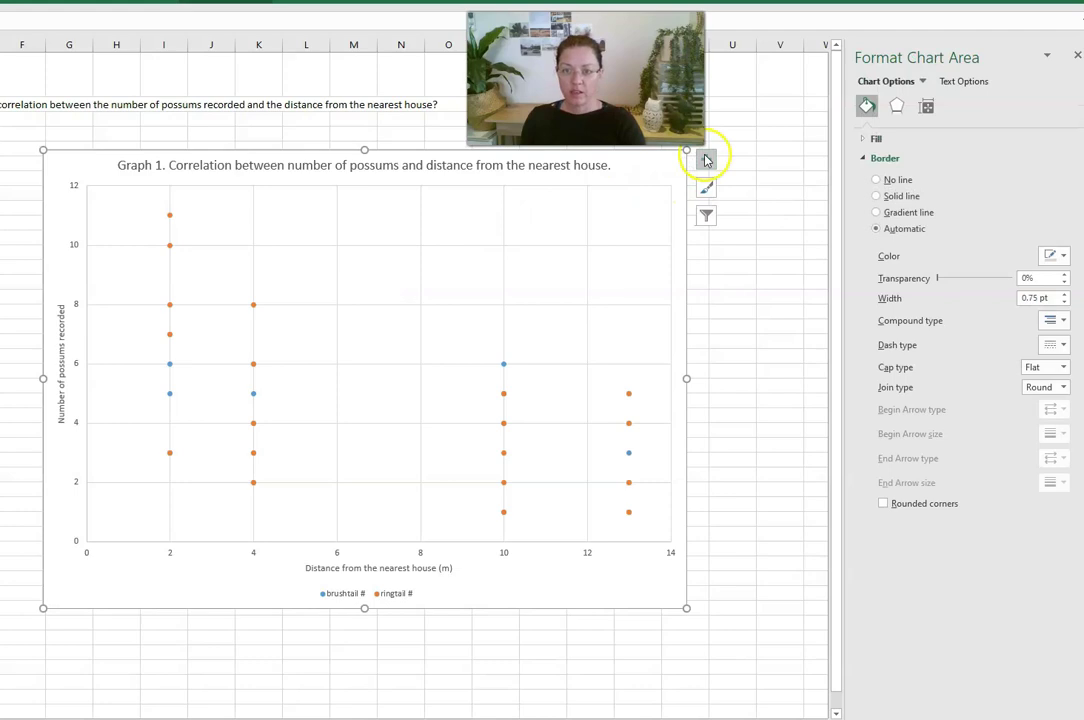
left_click(705, 160)
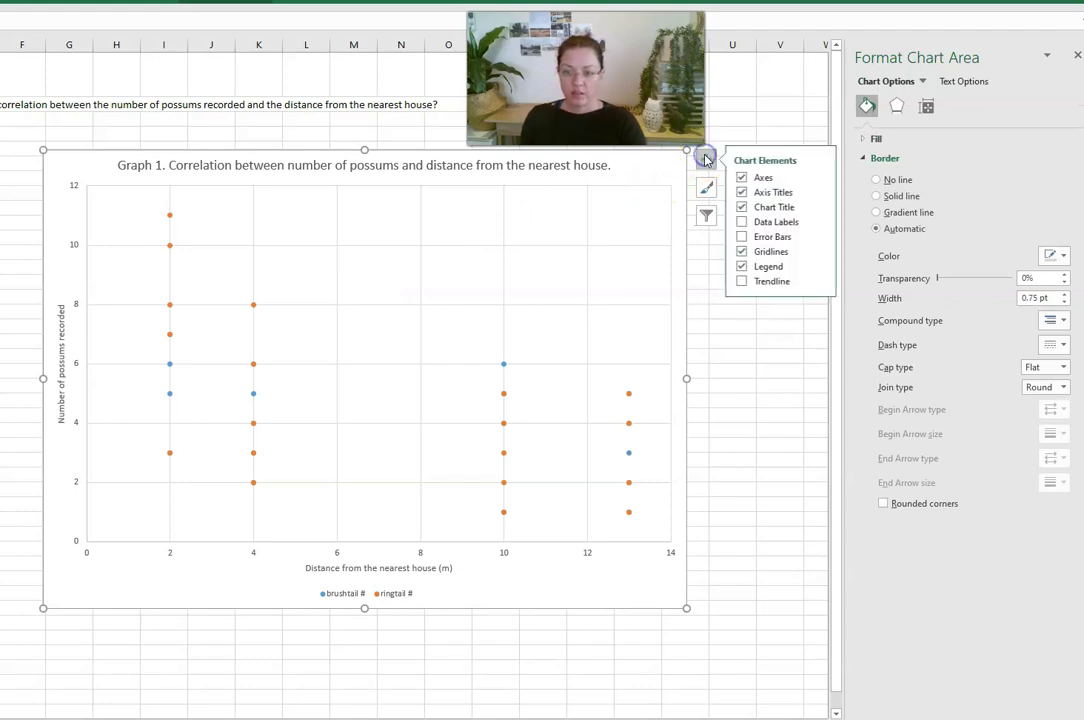
left_click(742, 282)
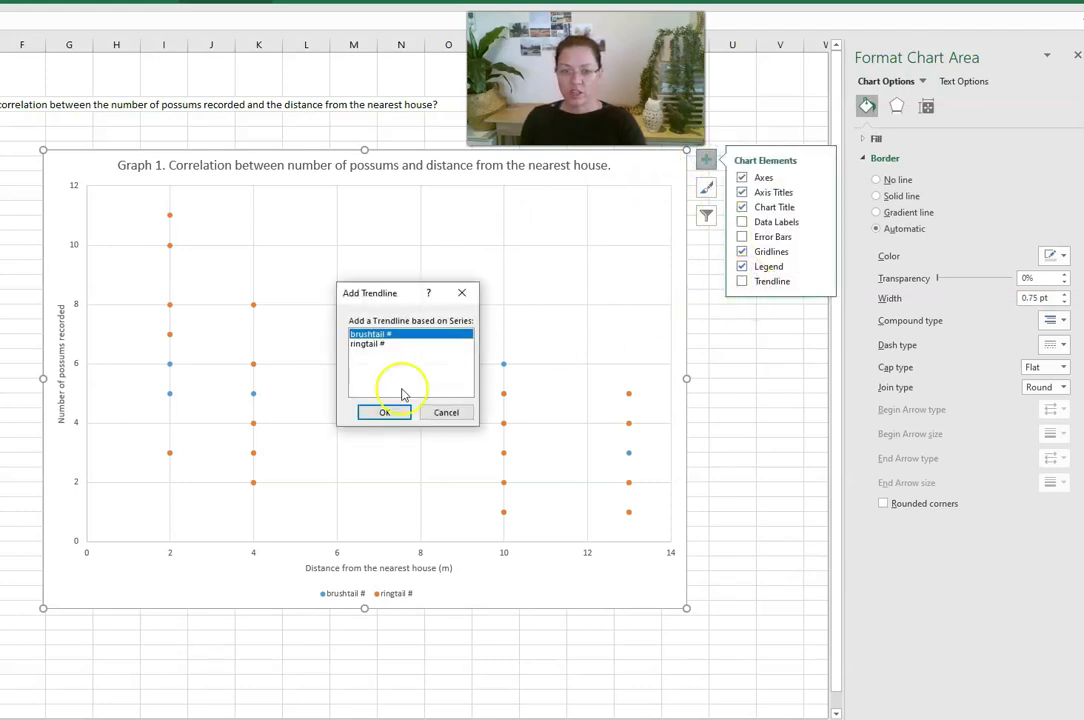
left_click(375, 413)
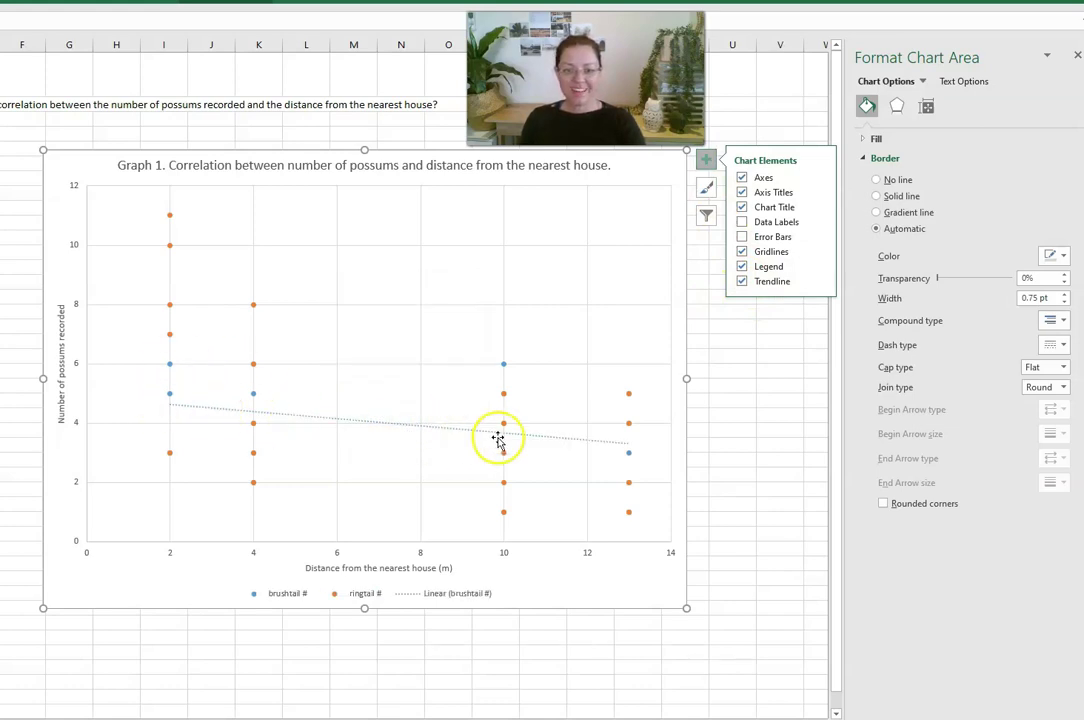
Step: Display the brushtail trendline's R² = 0.1002 value and place it just below the line
left_click(355, 421)
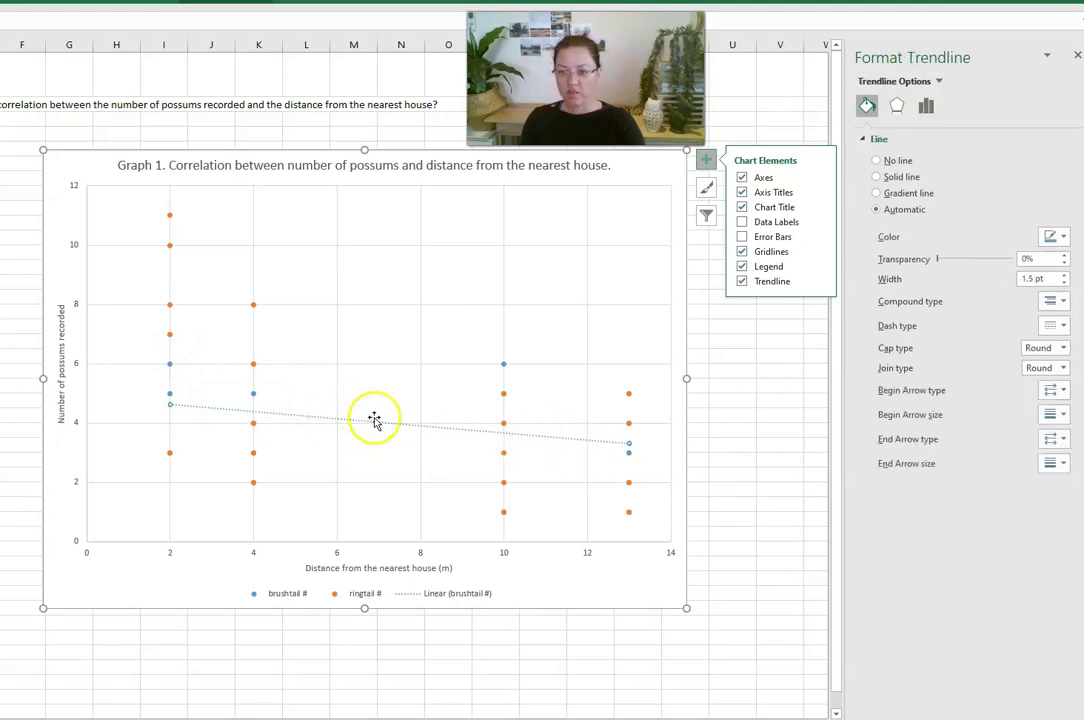
left_click(927, 107)
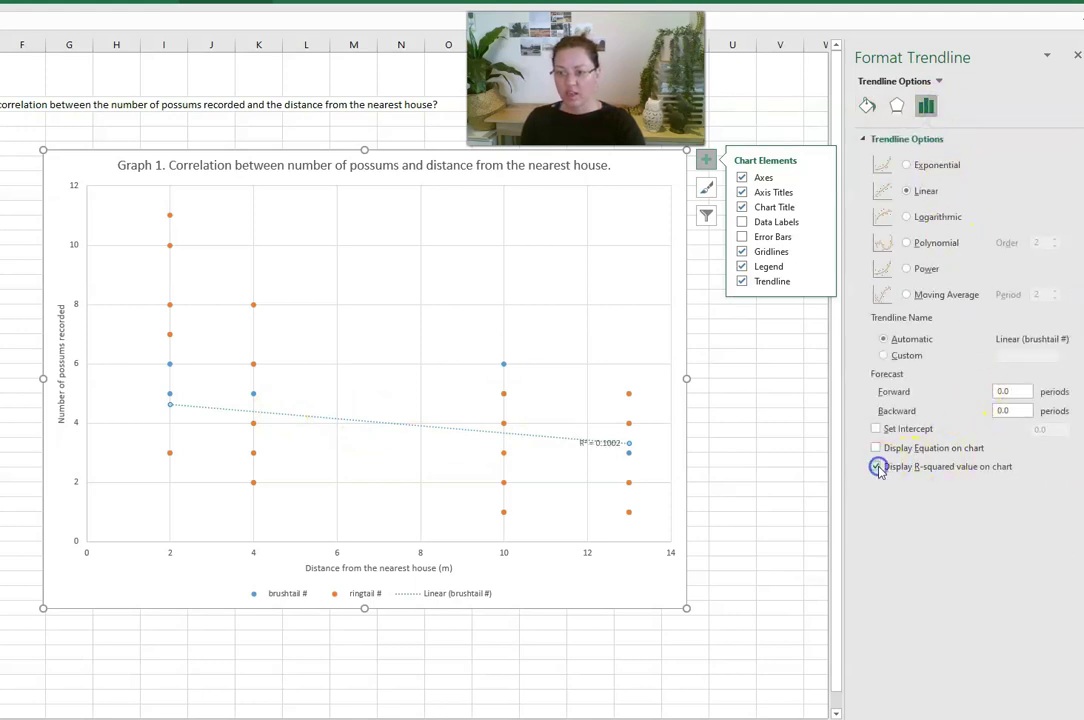
left_click(591, 450)
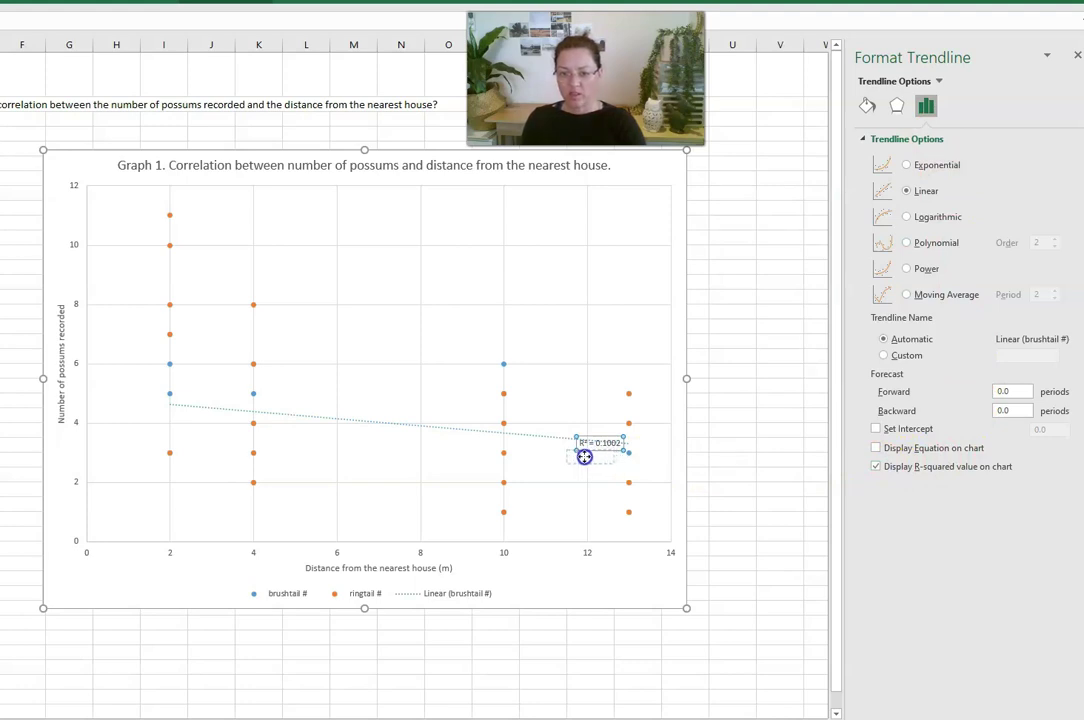
left_click_drag(589, 462, 590, 459)
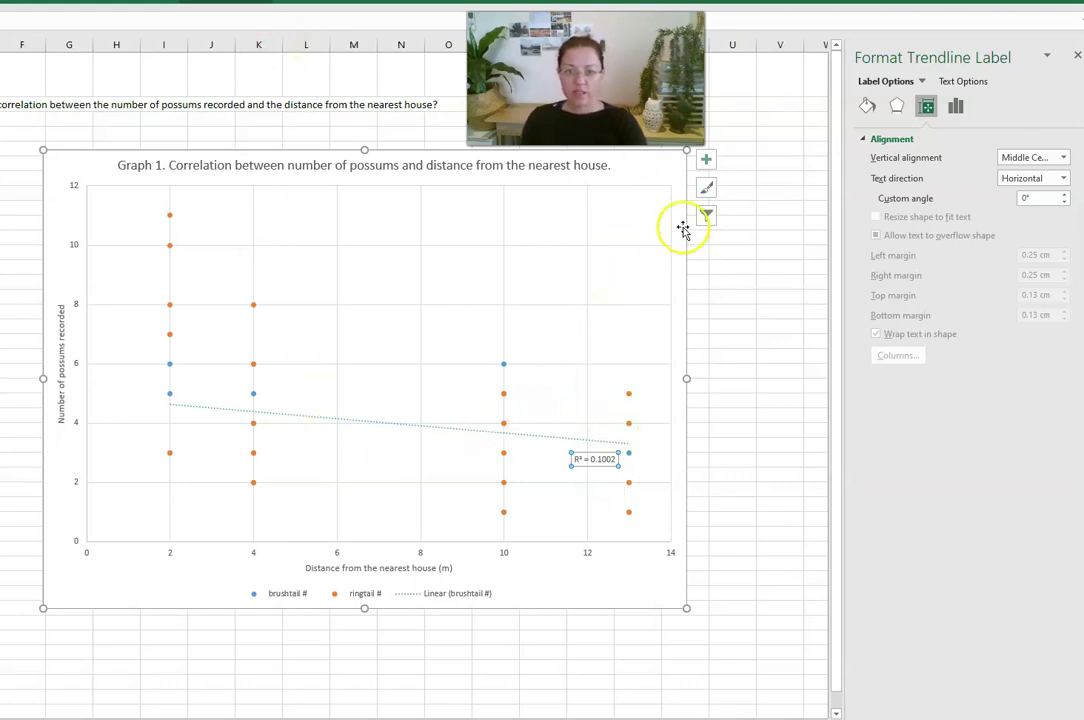
Step: Add a linear trendline for the ringtail # series
left_click(706, 159)
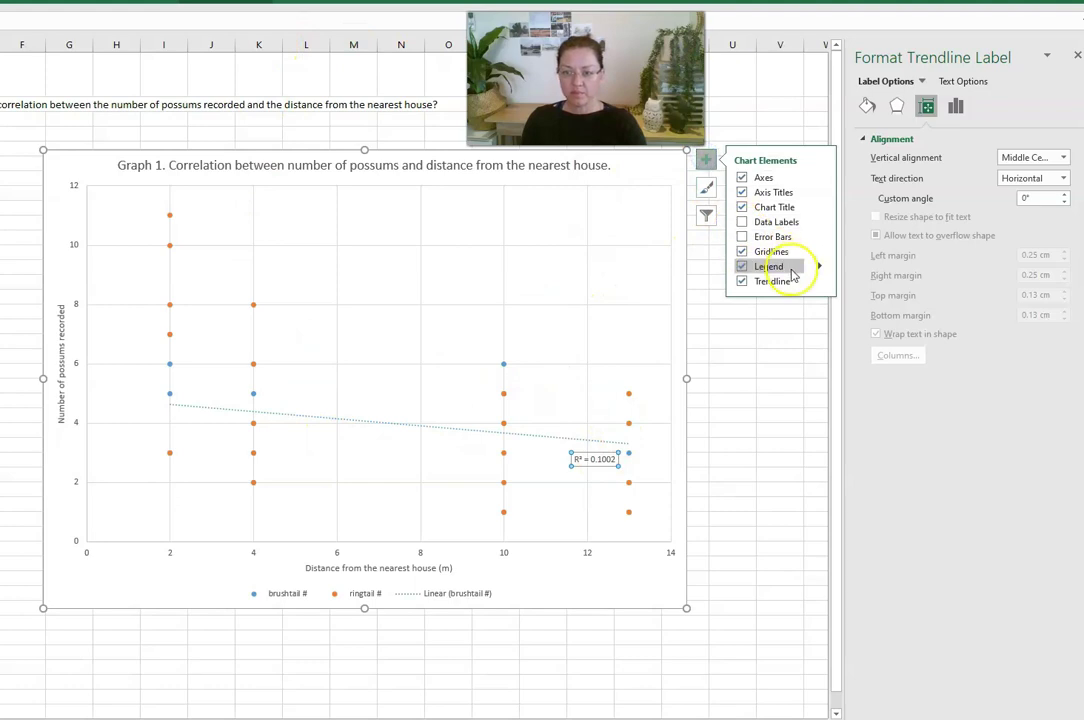
left_click(819, 282)
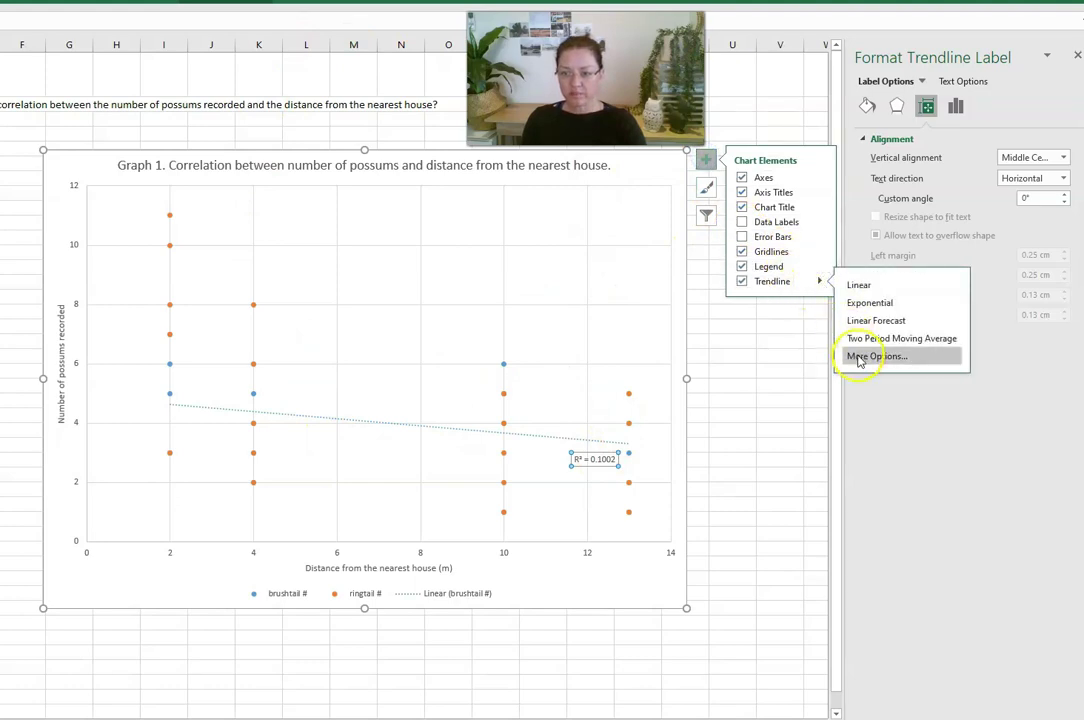
left_click(506, 423)
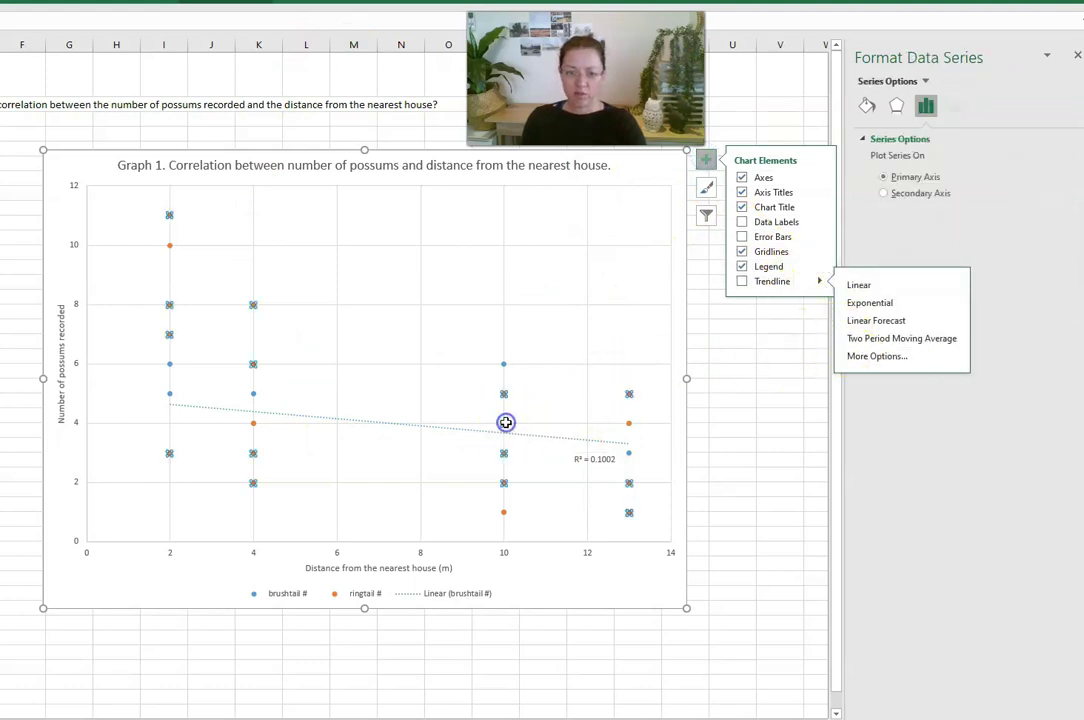
left_click(741, 282)
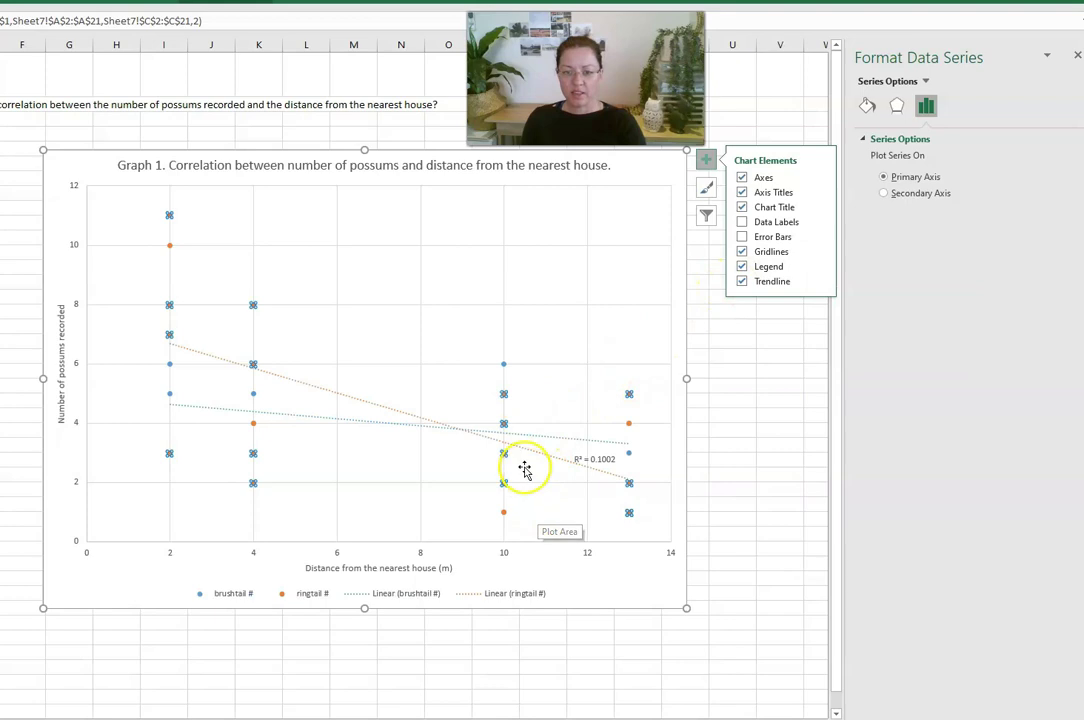
Step: Show the ringtail R² = 0.4017 value and move both R² labels to the lines' left ends near x=2–3
left_click(595, 459)
left_click_drag(595, 459, 201, 417)
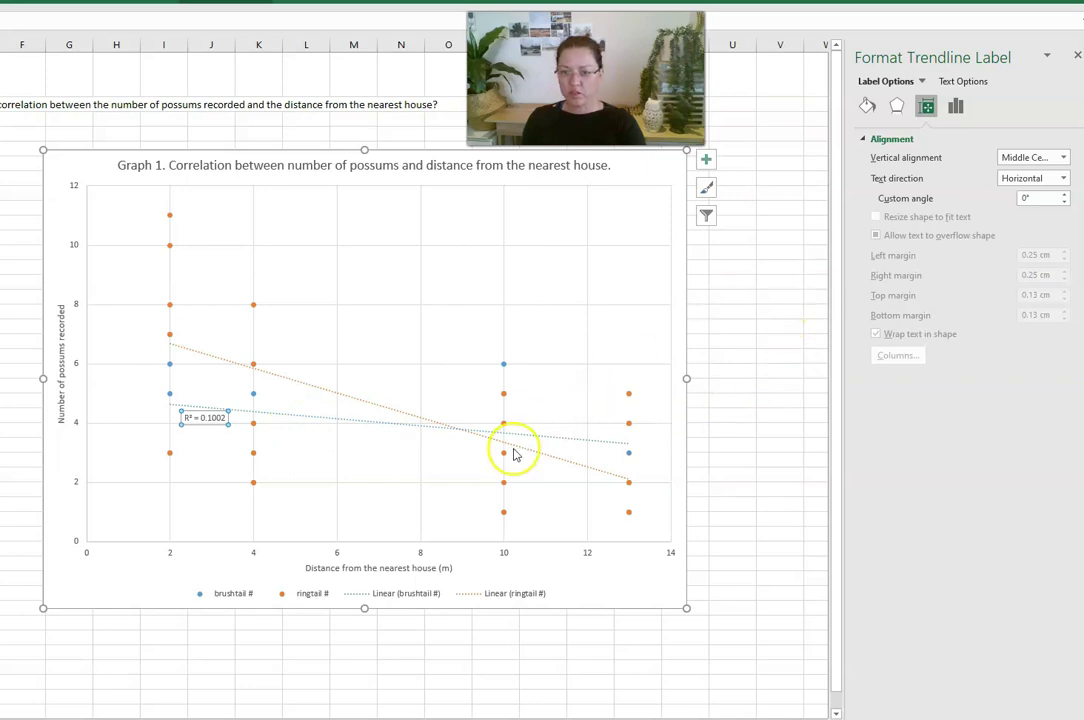
left_click(549, 459)
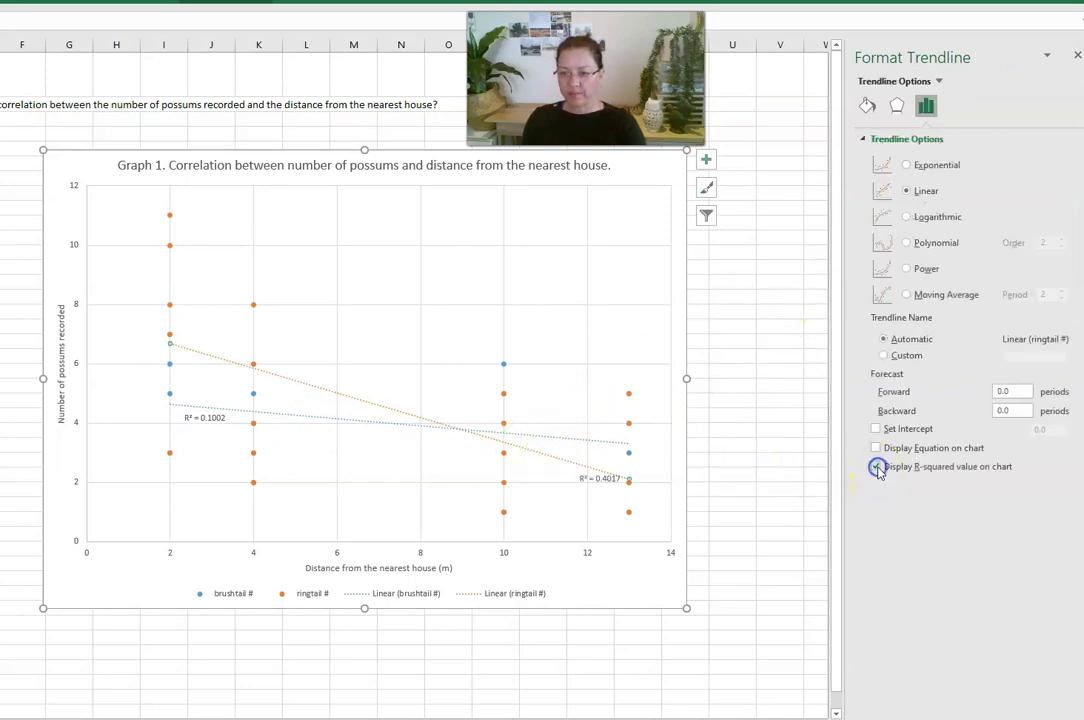
left_click_drag(605, 483, 220, 336)
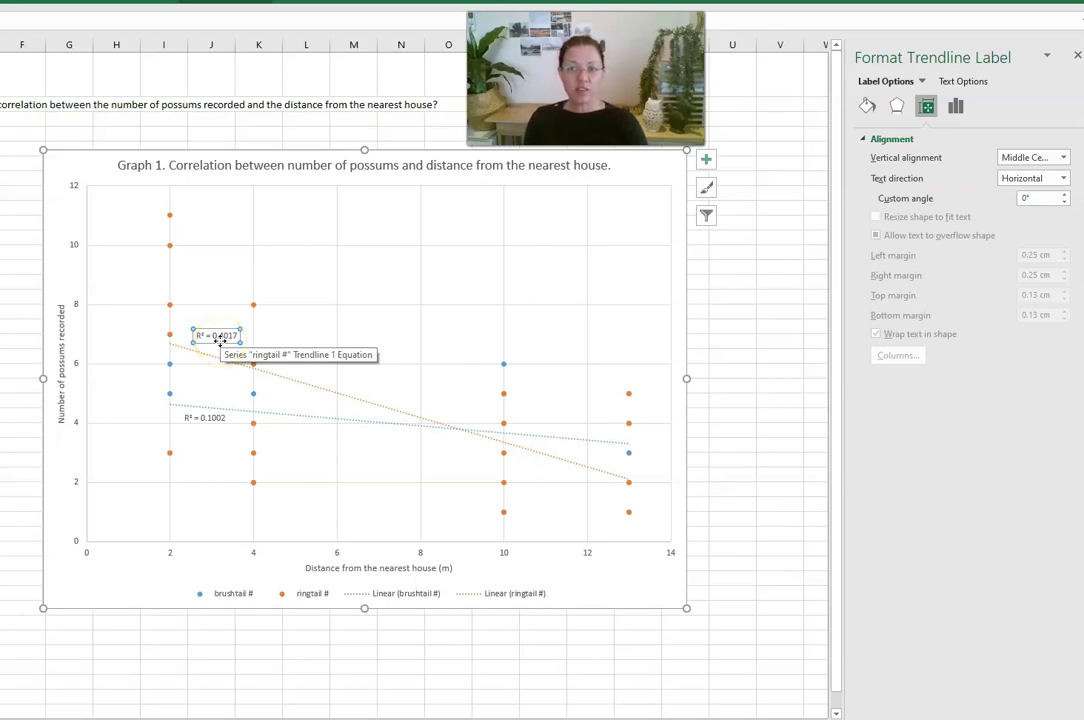
Step: Close the Format pane, then move the analysis text box beside the chart and make it much taller
left_click(1076, 58)
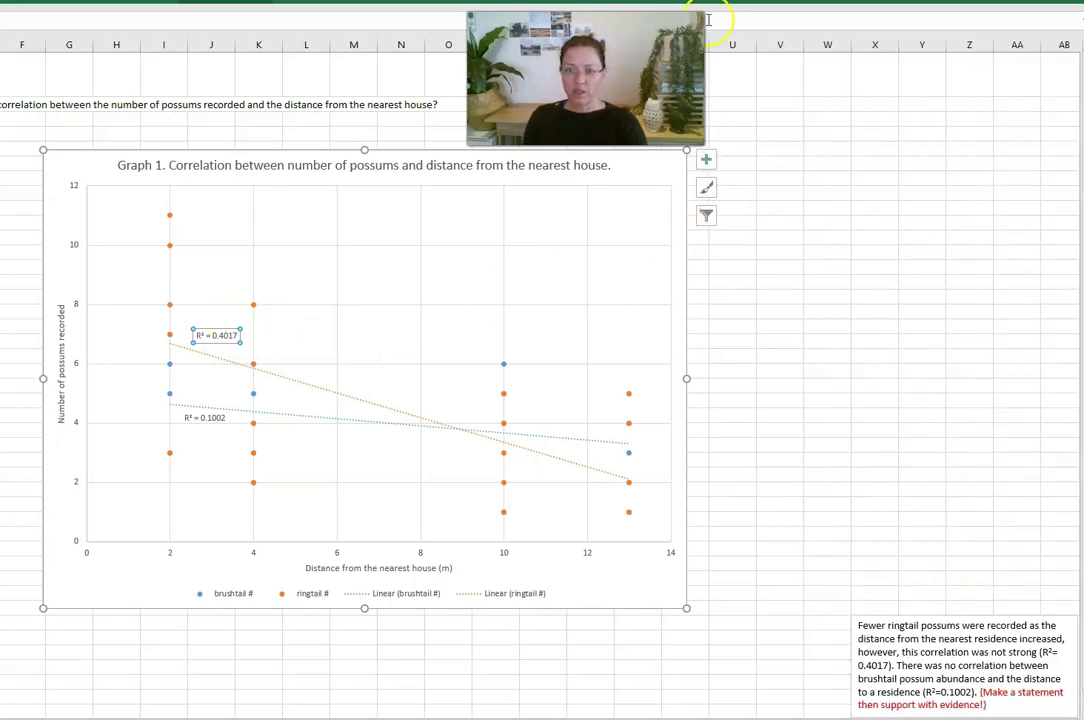
left_click(955, 615)
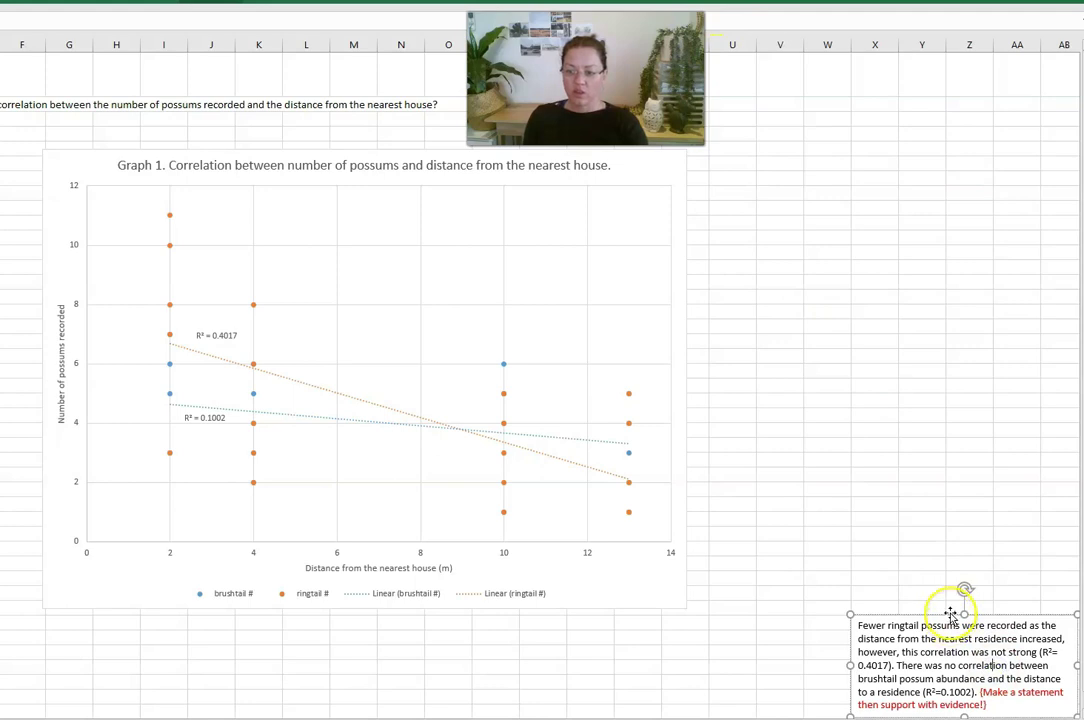
left_click_drag(955, 612, 810, 144)
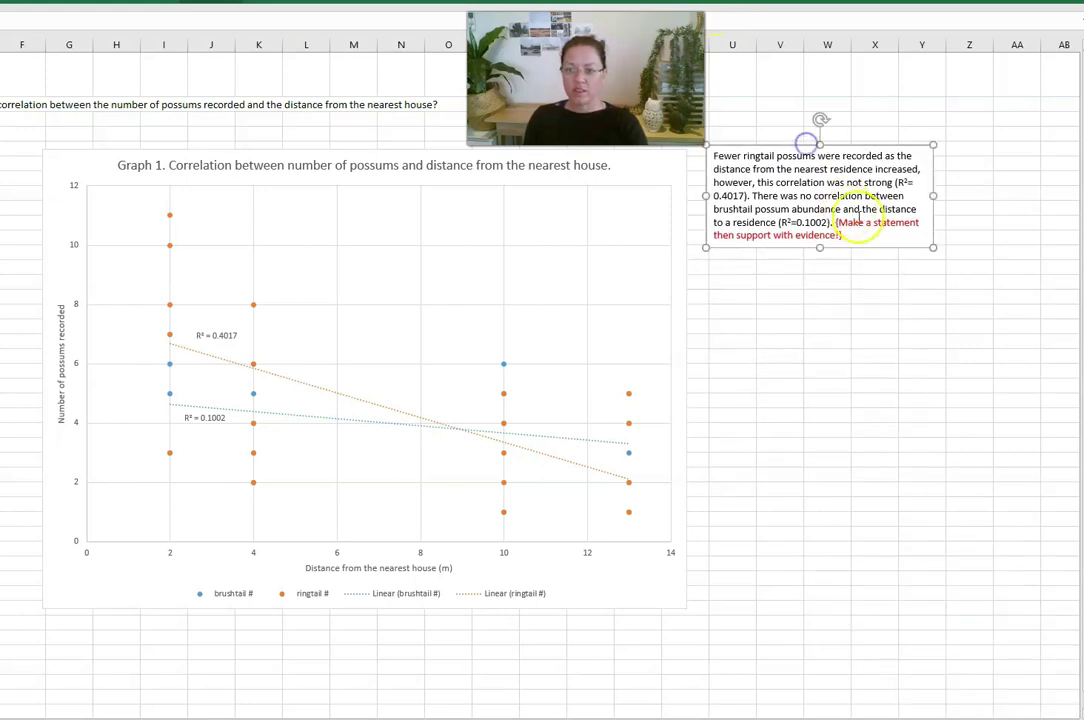
left_click_drag(823, 249, 863, 569)
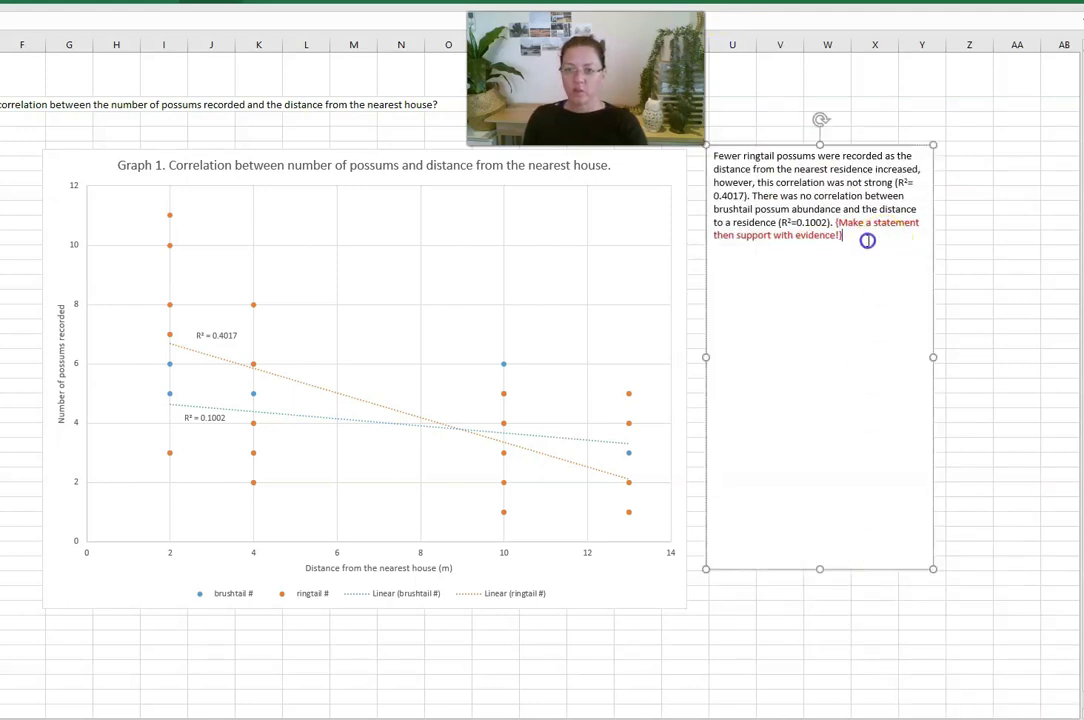
Step: Enlarge the analysis text's font size and nudge the text box slightly down
left_click_drag(843, 237, 712, 152)
left_click(791, 112)
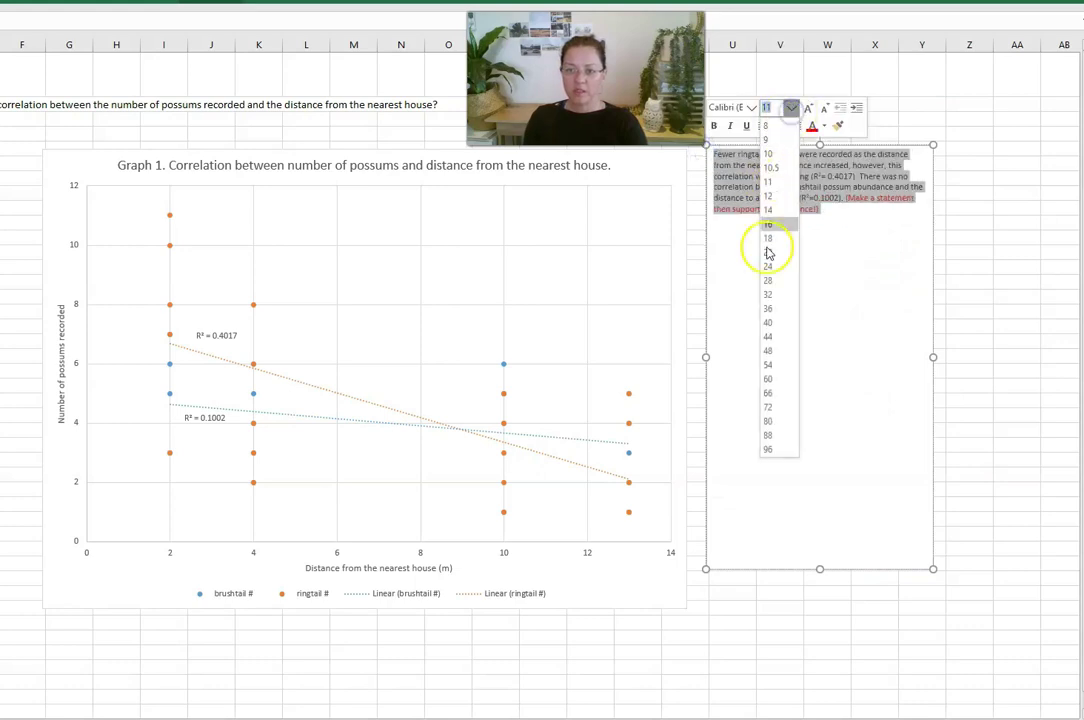
left_click(766, 214)
left_click(813, 447)
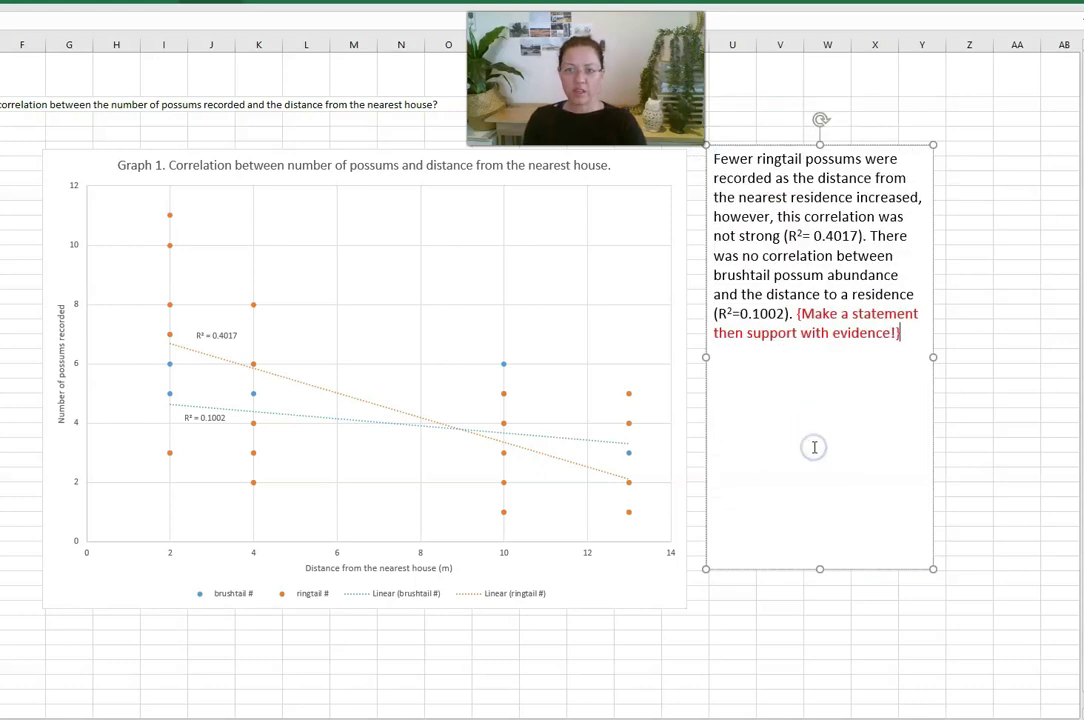
mouse_move(790, 144)
left_mouse_down()
mouse_move(782, 177)
mouse_move(787, 157)
left_mouse_up()
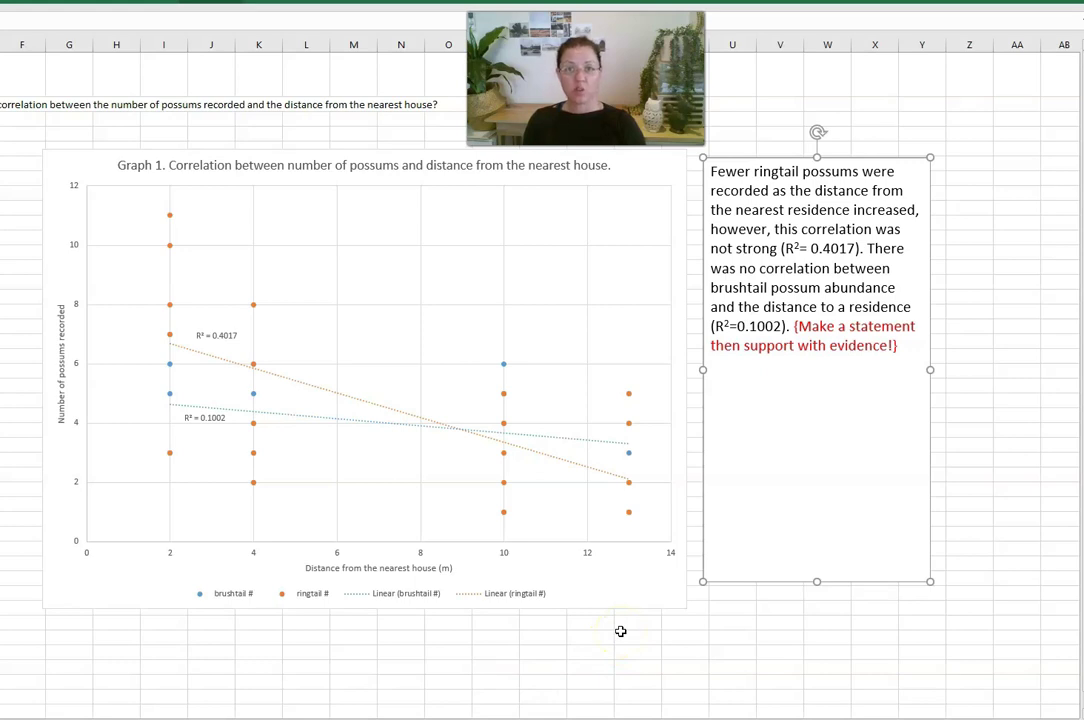
left_click(624, 621)
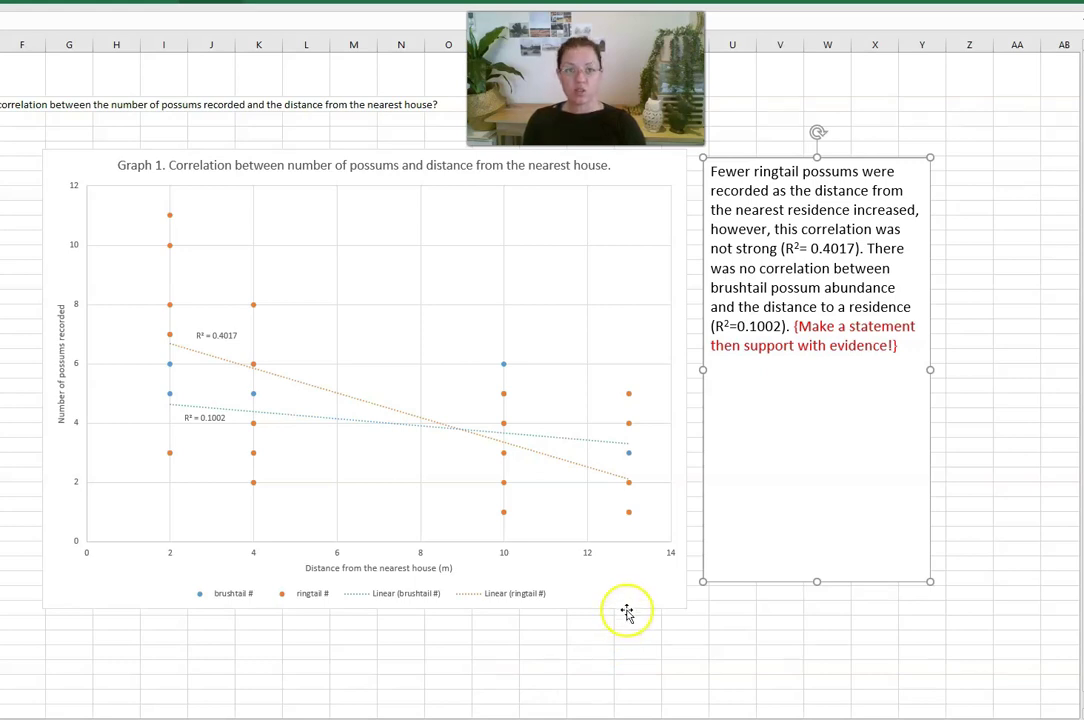